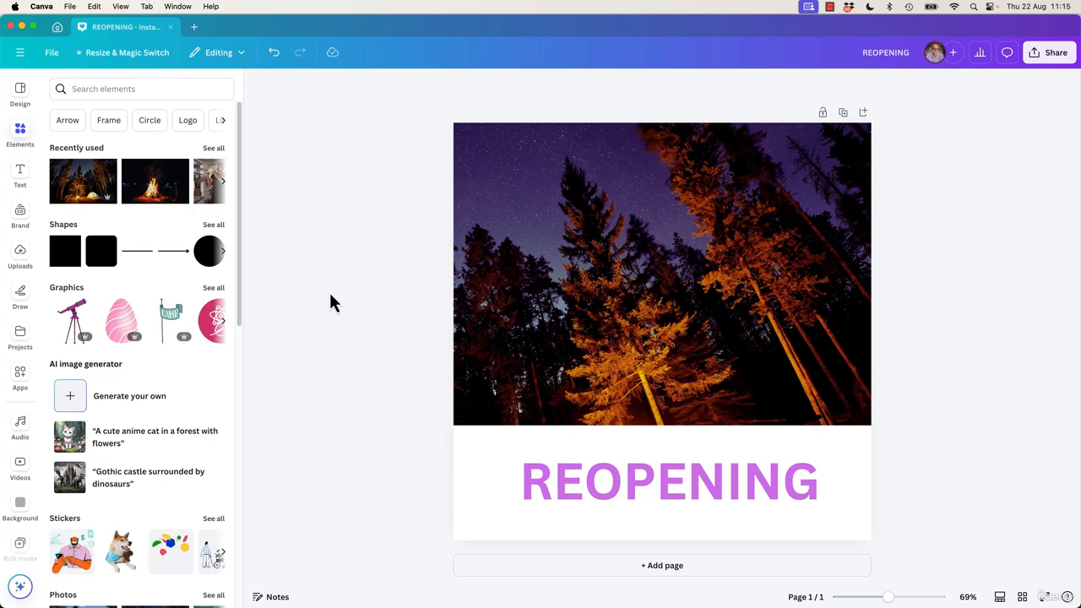
left_click(19, 133)
left_click(20, 130)
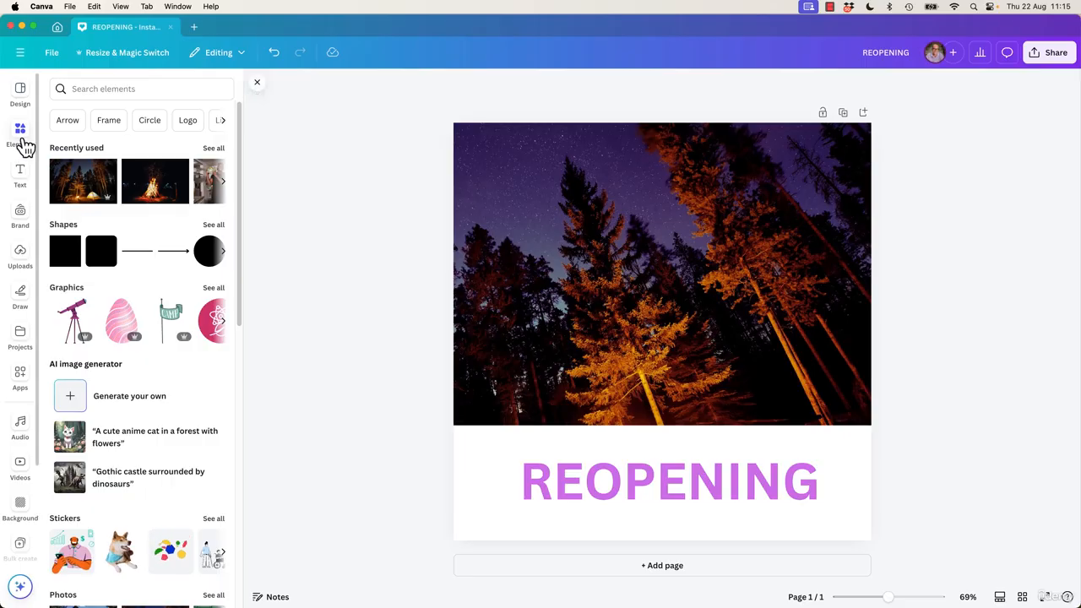
left_click(24, 142)
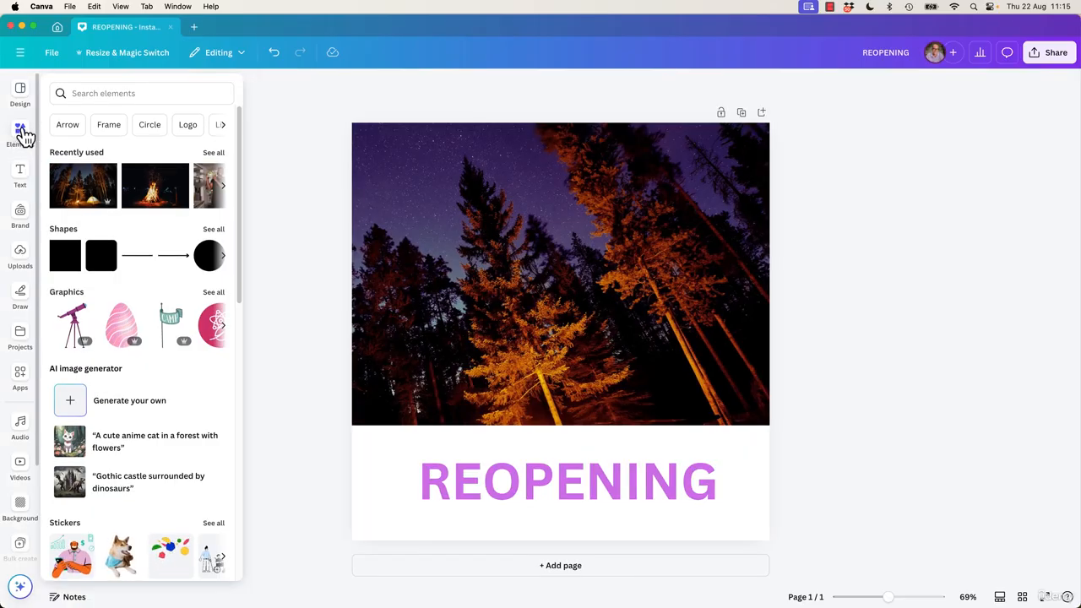
left_click(809, 189)
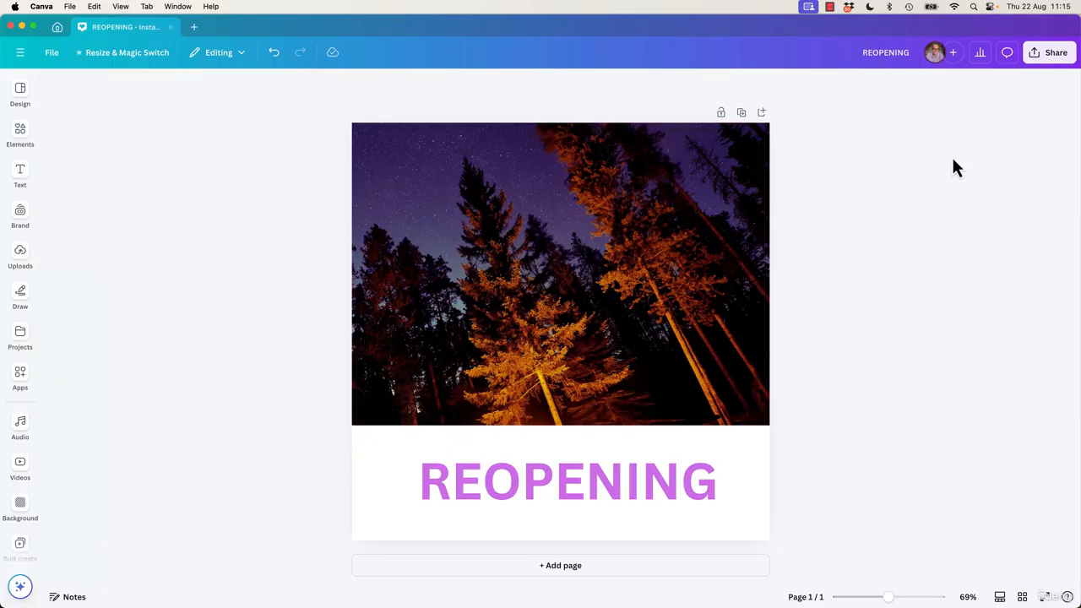
left_click(20, 133)
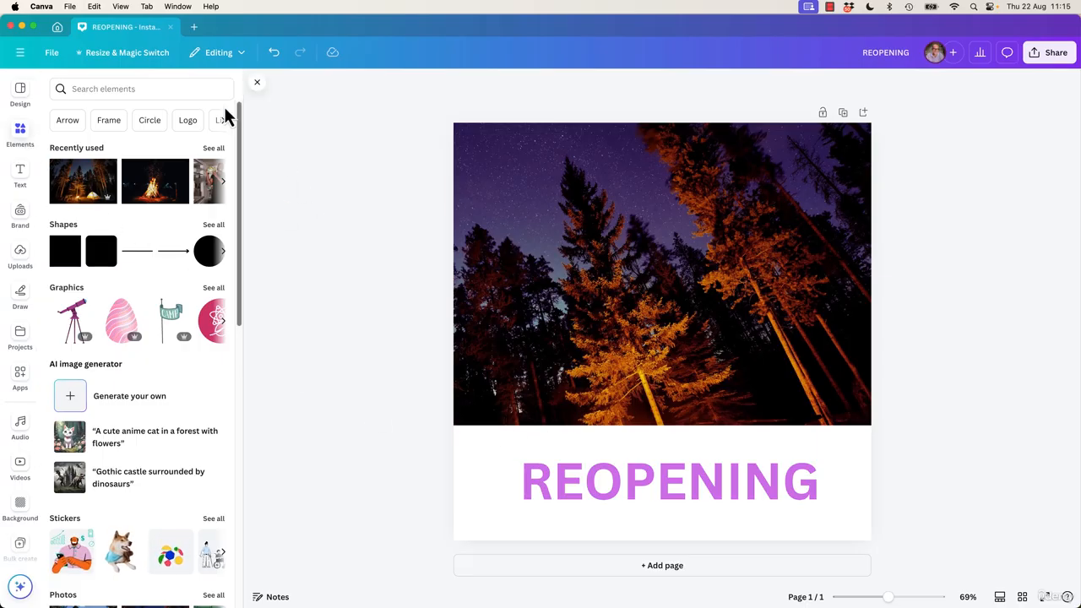
left_click(258, 87)
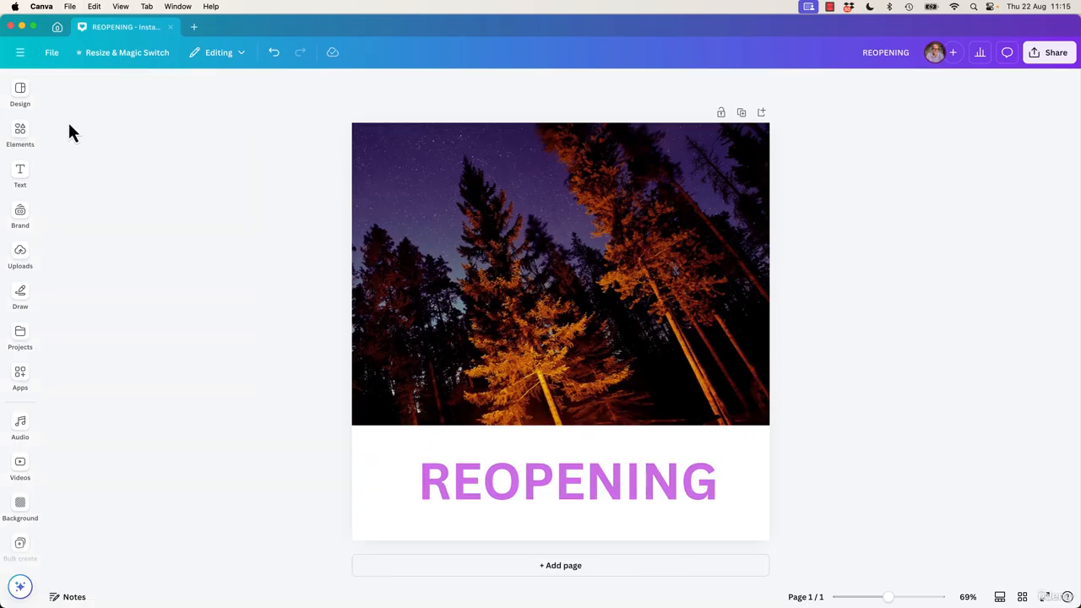
Add a circular frame from the basic shapes in the Frames collection to the design
left_click(22, 136)
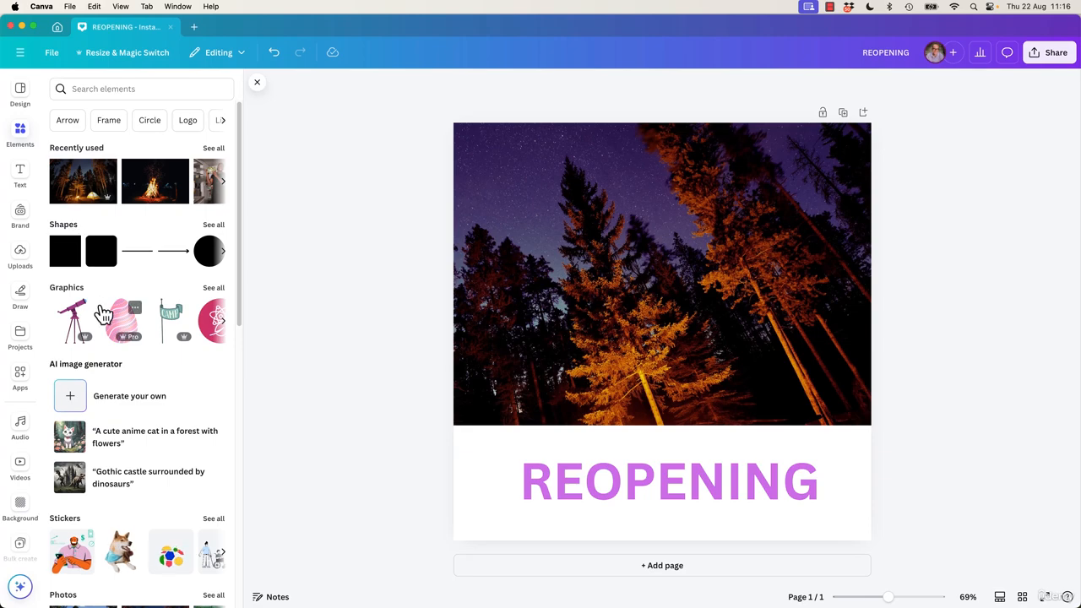
scroll(103, 314, "down", 6)
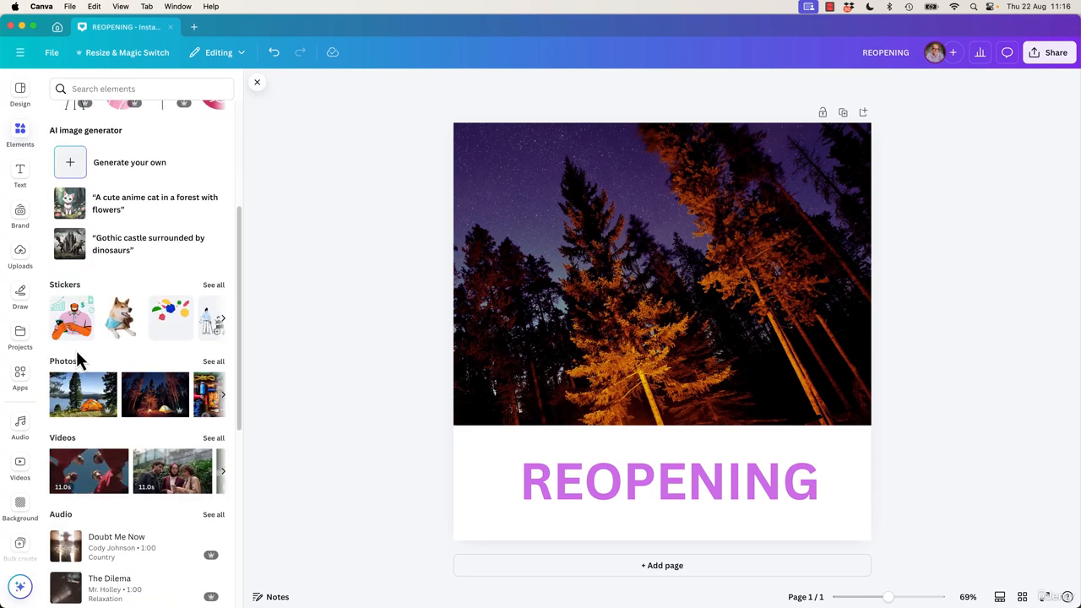
scroll(76, 355, "down", 10)
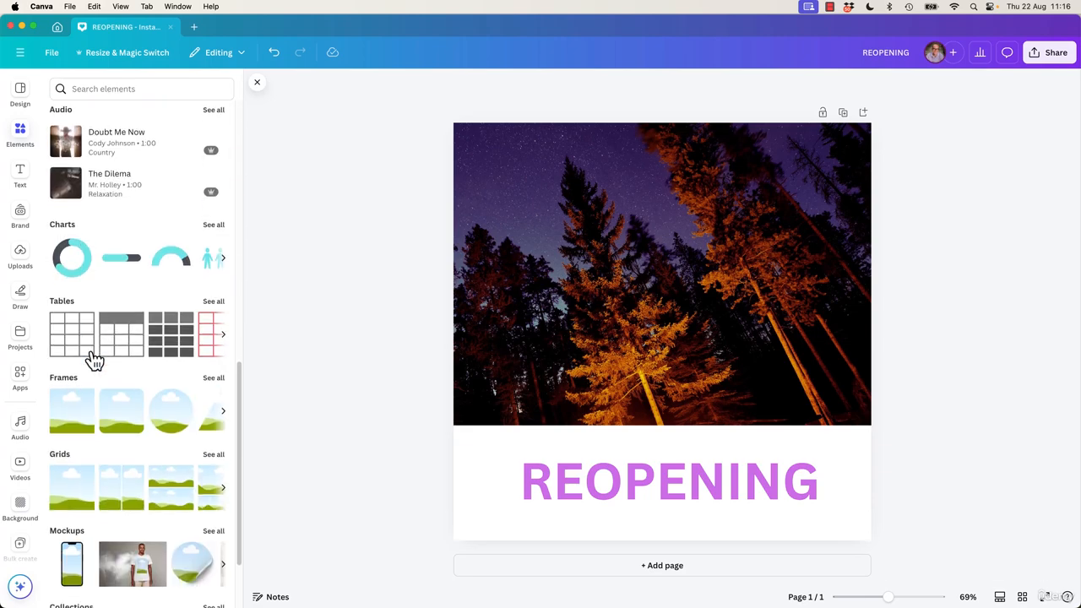
left_click(212, 379)
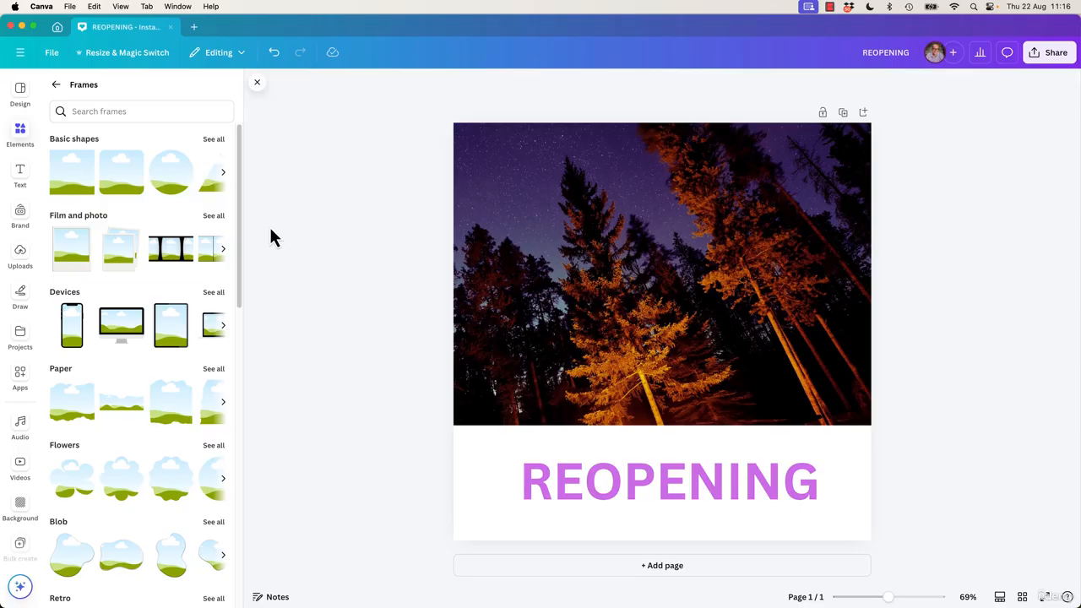
left_click(171, 176)
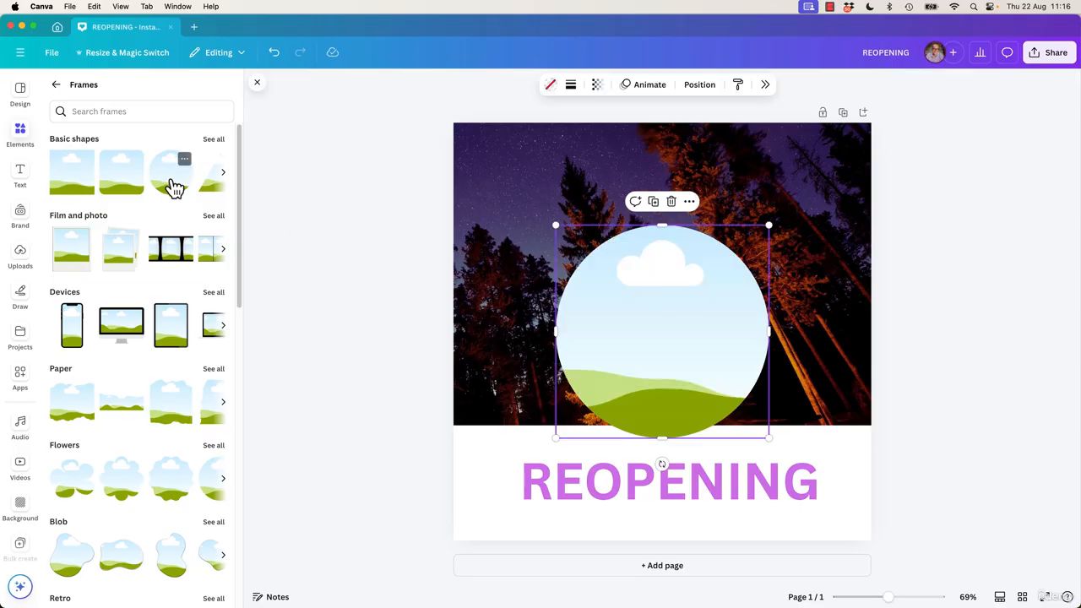
Search the photos for "coffee" and fill the circular frame with the photo of milk being poured into a hand-held cup
left_click(56, 85)
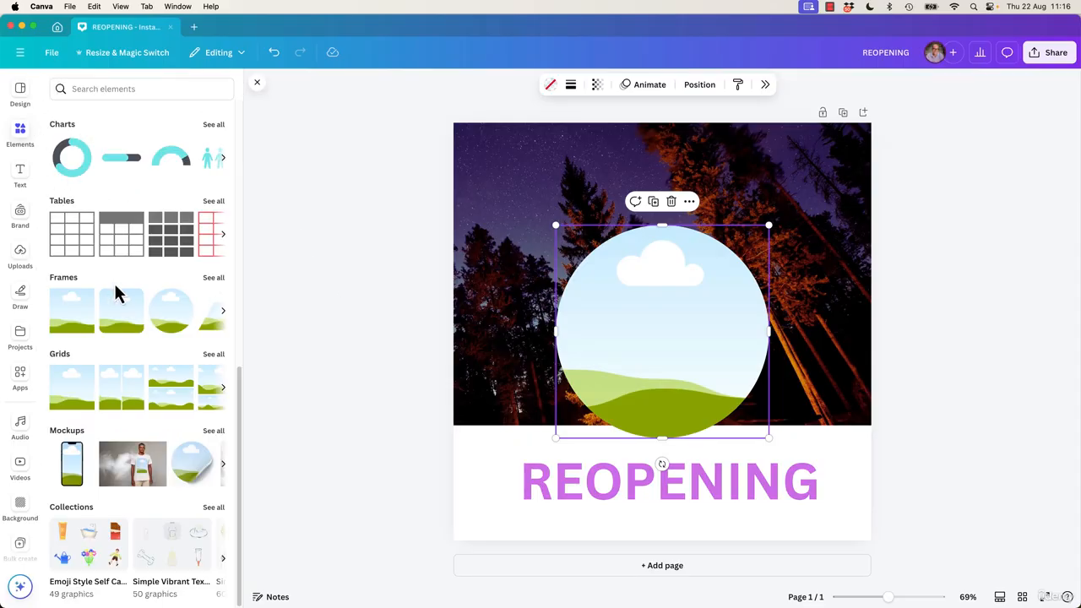
scroll(116, 293, "up", 8)
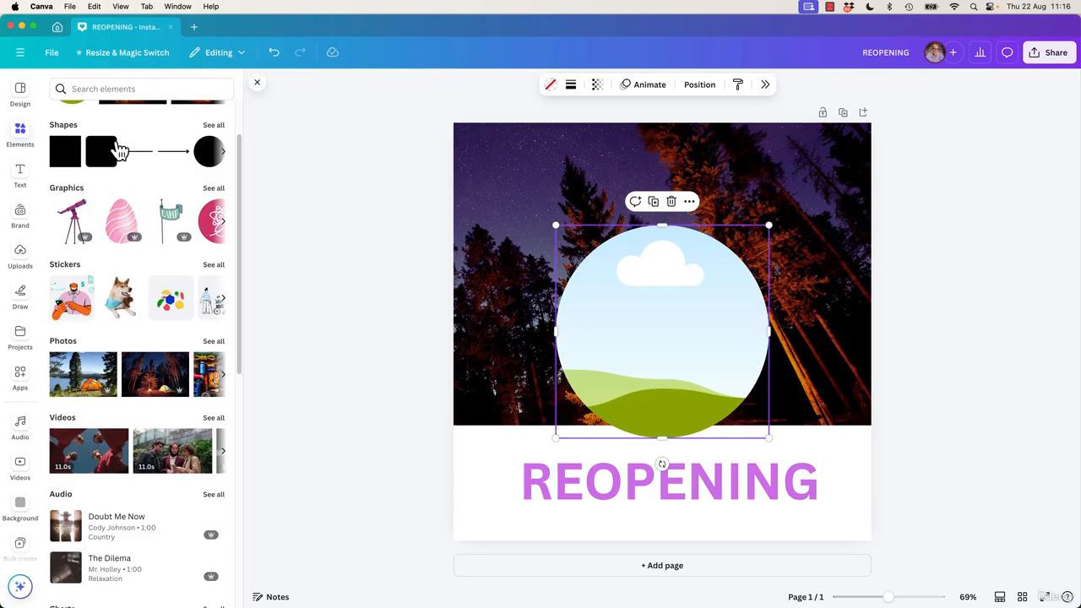
left_click(209, 346)
left_click(121, 111)
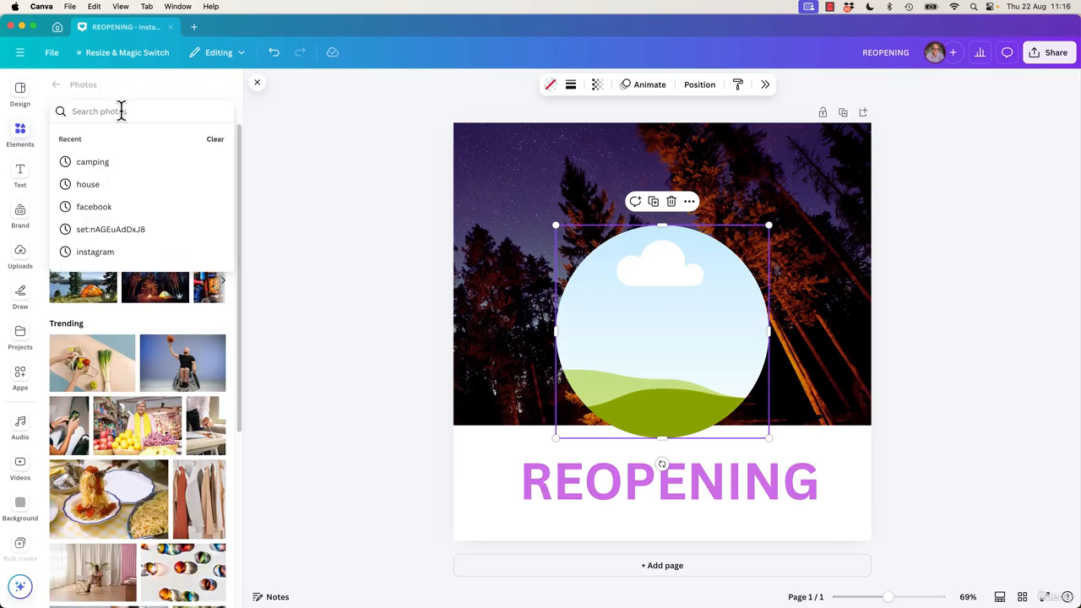
type("coffee")
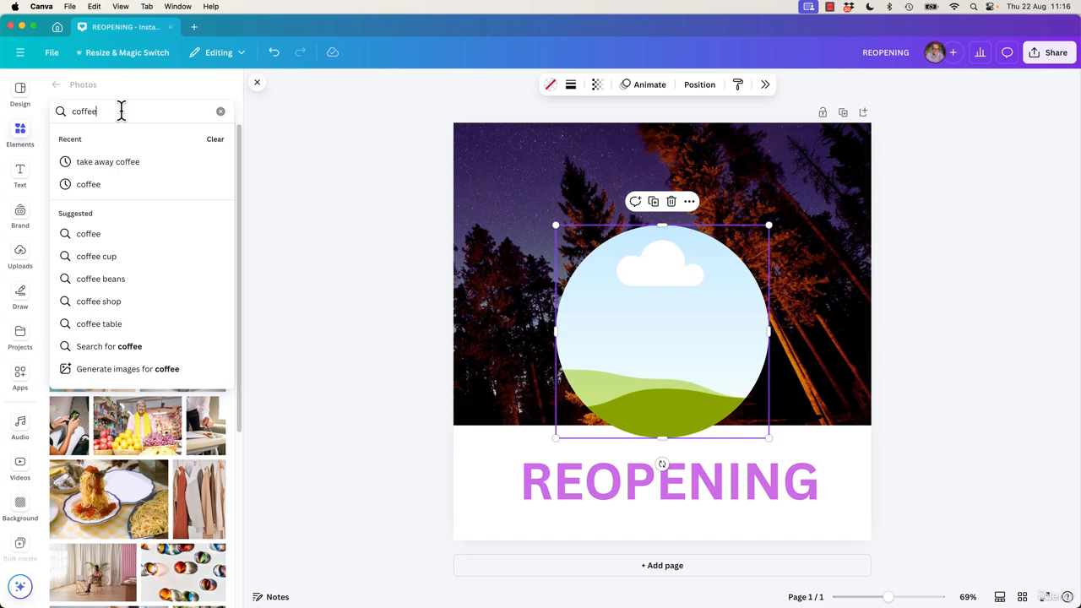
key("Return")
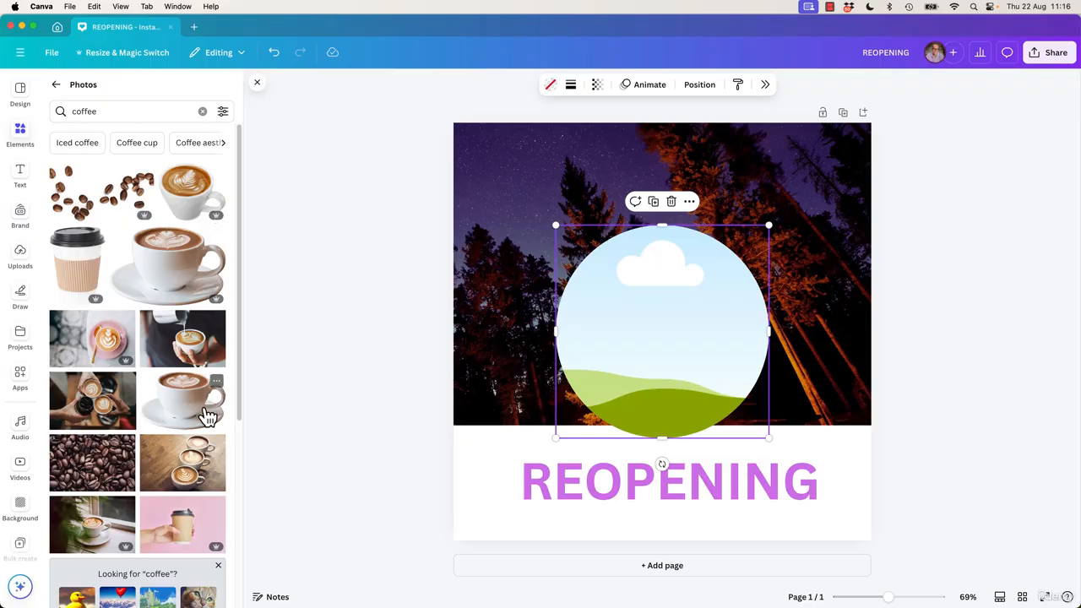
left_click(185, 346)
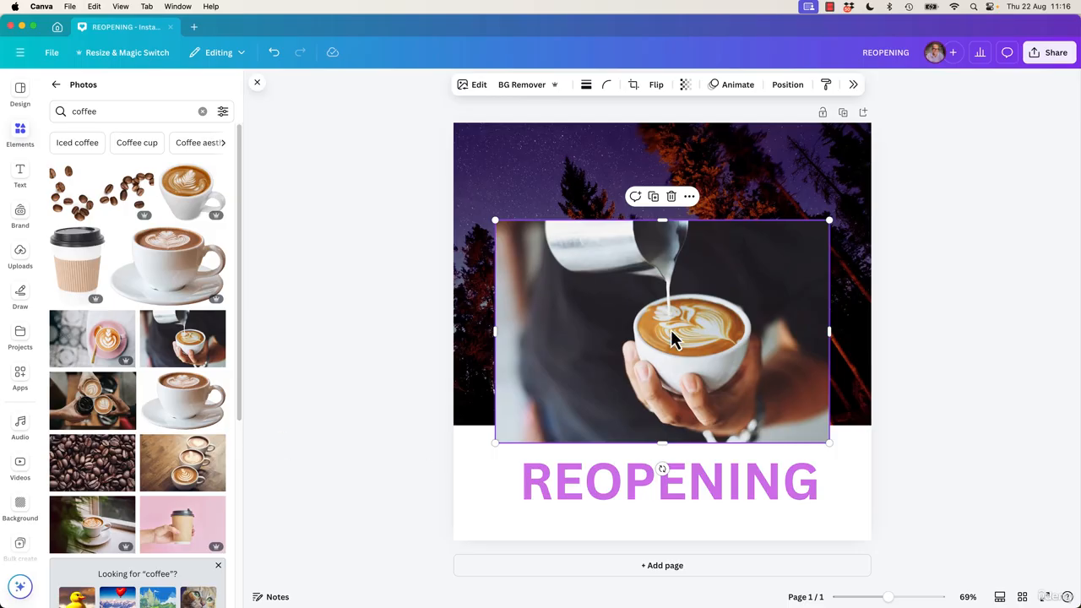
left_click_drag(550, 259, 610, 366)
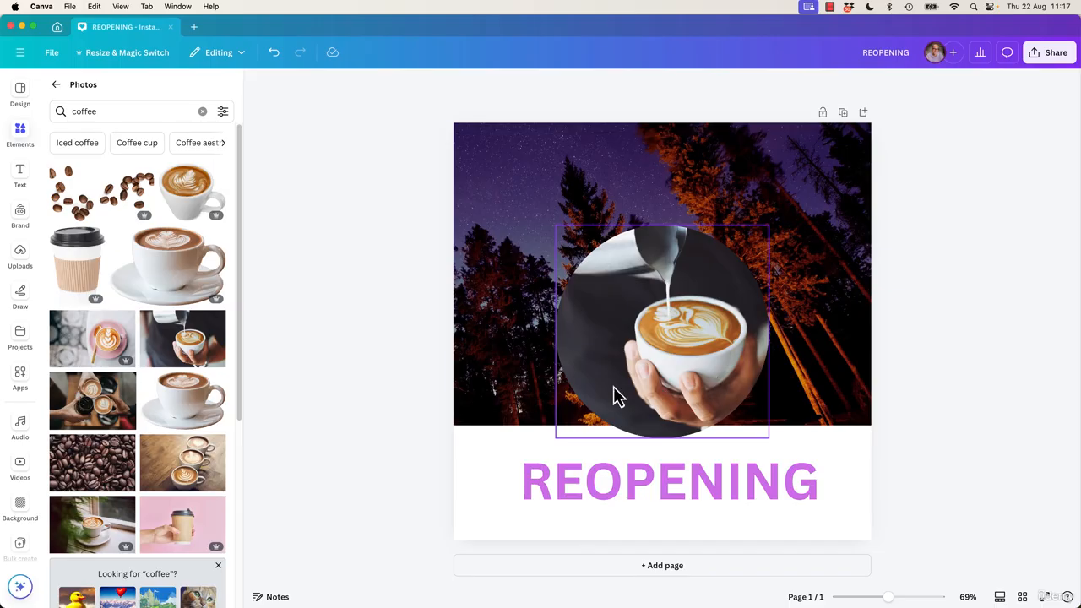
Crop the coffee photo within its frame by enlarging it, rotating it to about -4 degrees and centring the cup
double_click(661, 343)
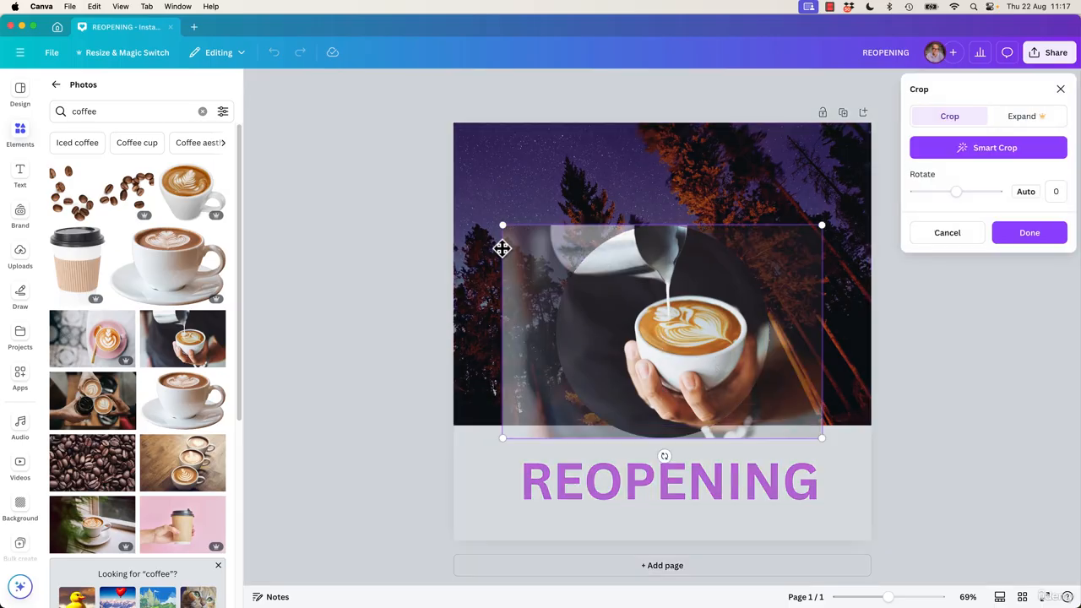
left_click_drag(821, 437, 895, 486)
left_click_drag(697, 504, 709, 502)
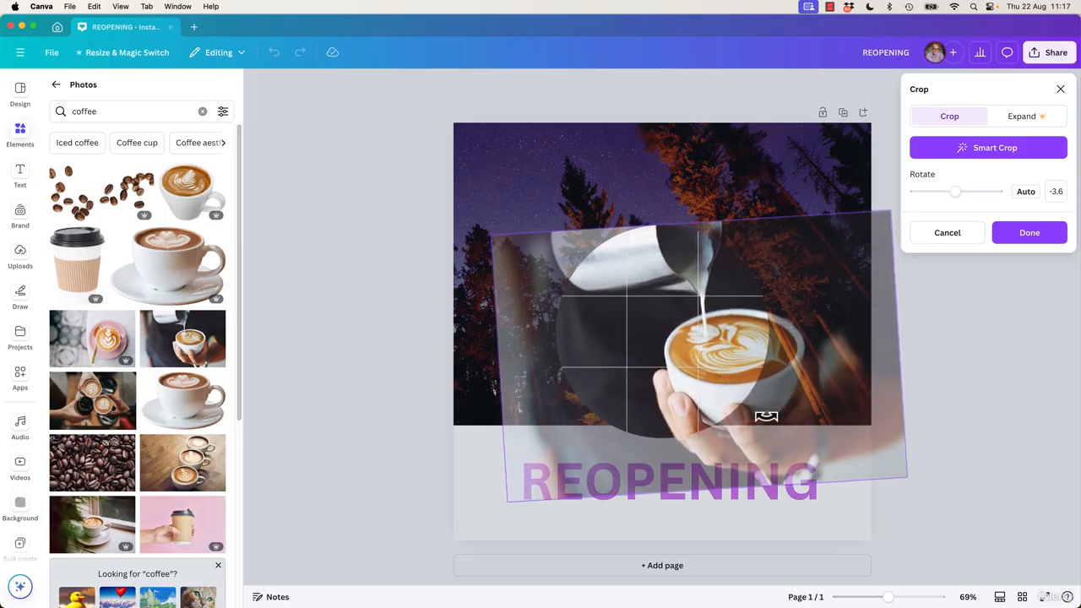
left_click_drag(731, 330, 660, 309)
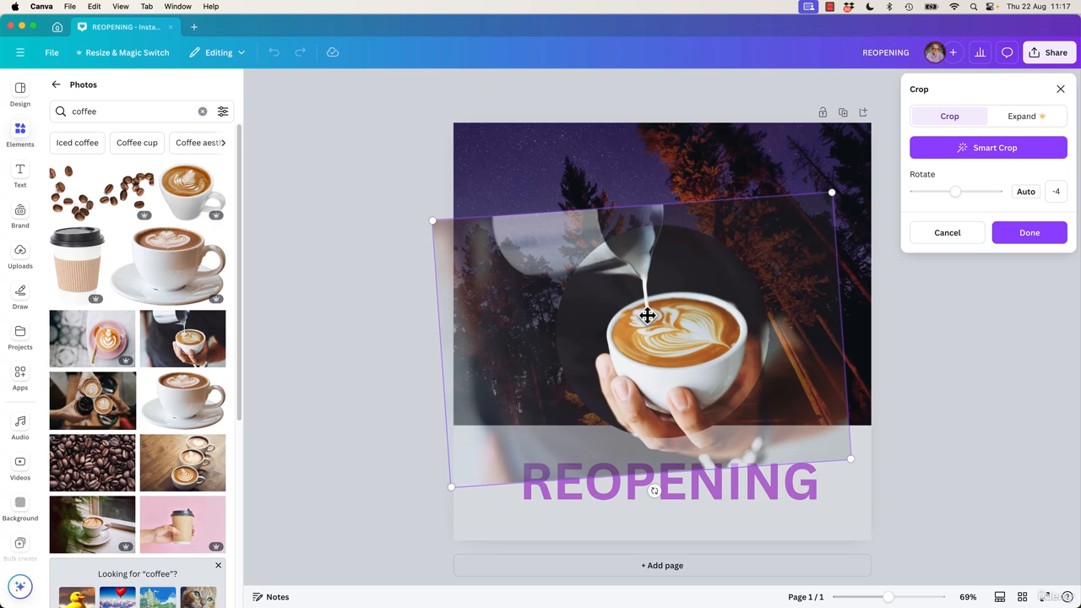
left_click(1013, 236)
left_click(599, 317)
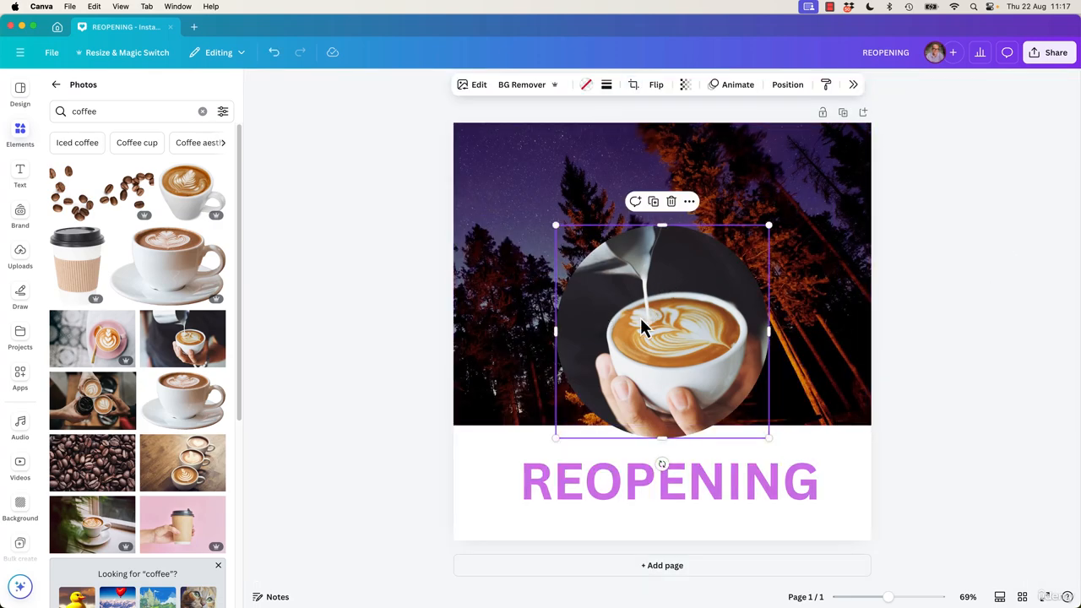
double_click(640, 318)
left_click(1024, 238)
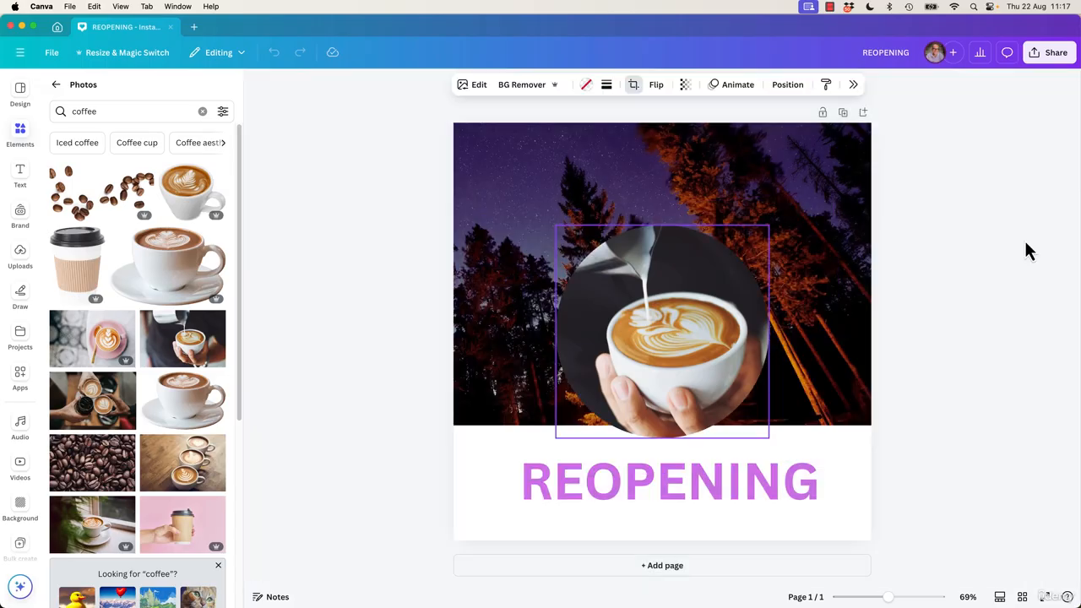
Scale the circular coffee frame down proportionally to about two thirds of its size
left_click_drag(770, 224, 671, 269)
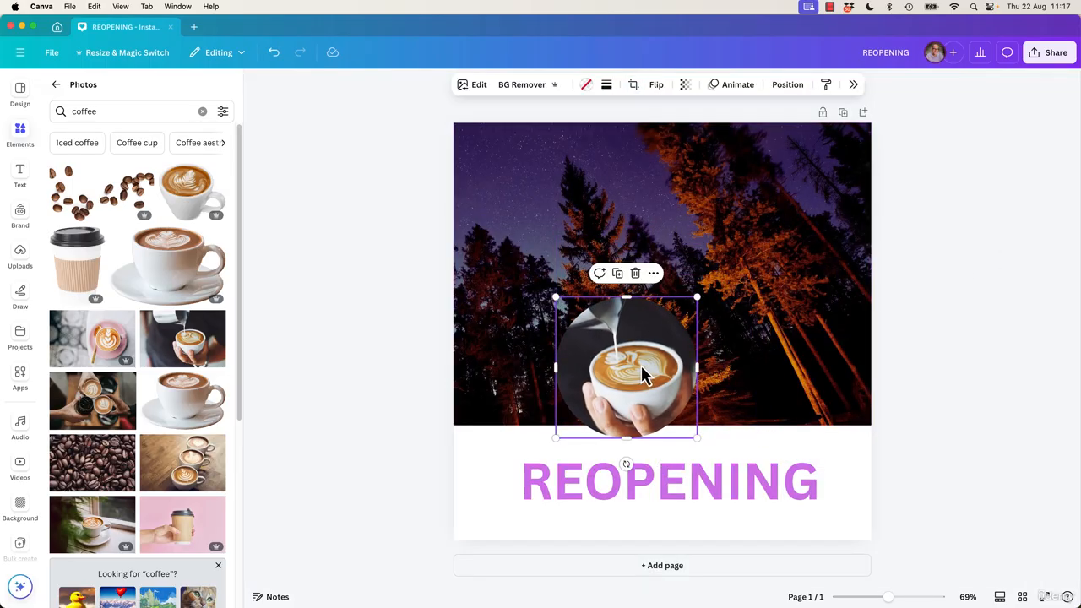
double_click(642, 362)
left_click(986, 363)
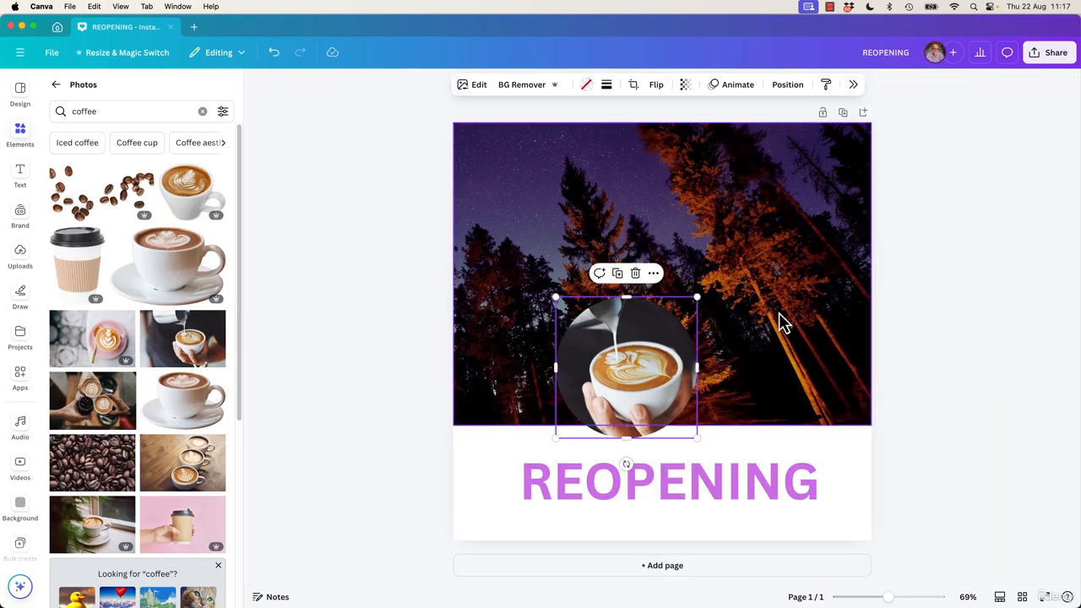
mouse_move(697, 298)
left_mouse_down()
mouse_move(742, 259)
mouse_move(639, 347)
mouse_move(698, 296)
left_mouse_up()
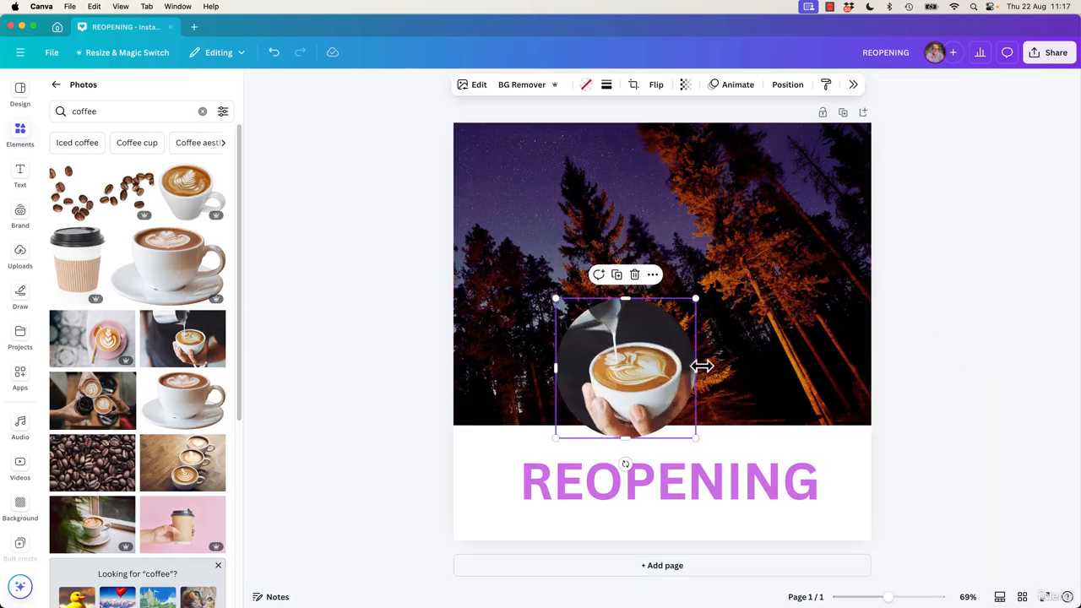
Try narrowing the circular coffee frame into an oval, and undo the change
left_click_drag(696, 367, 655, 368)
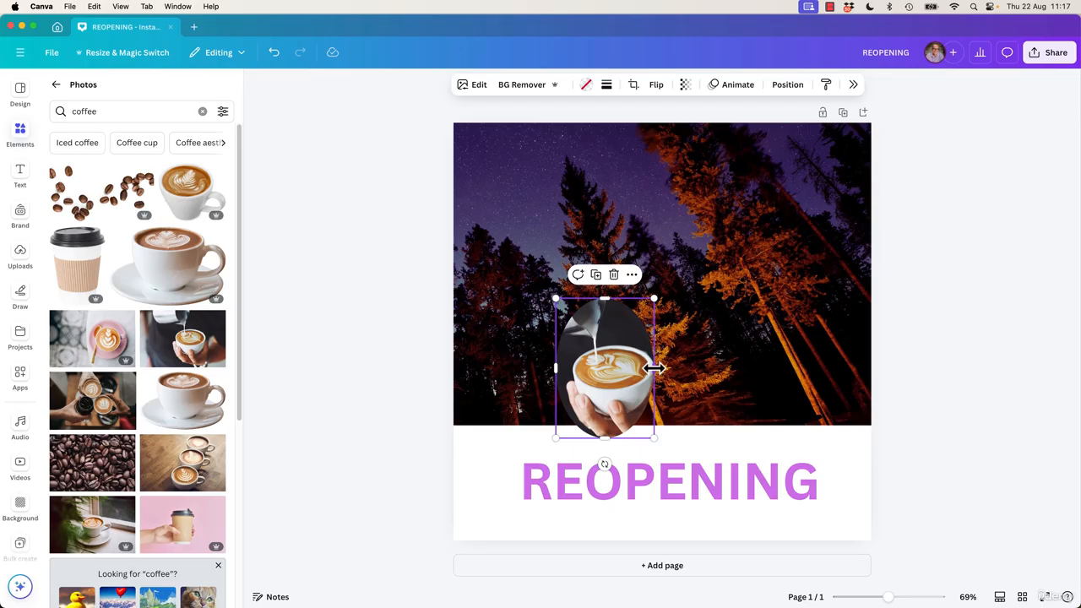
left_click(274, 53)
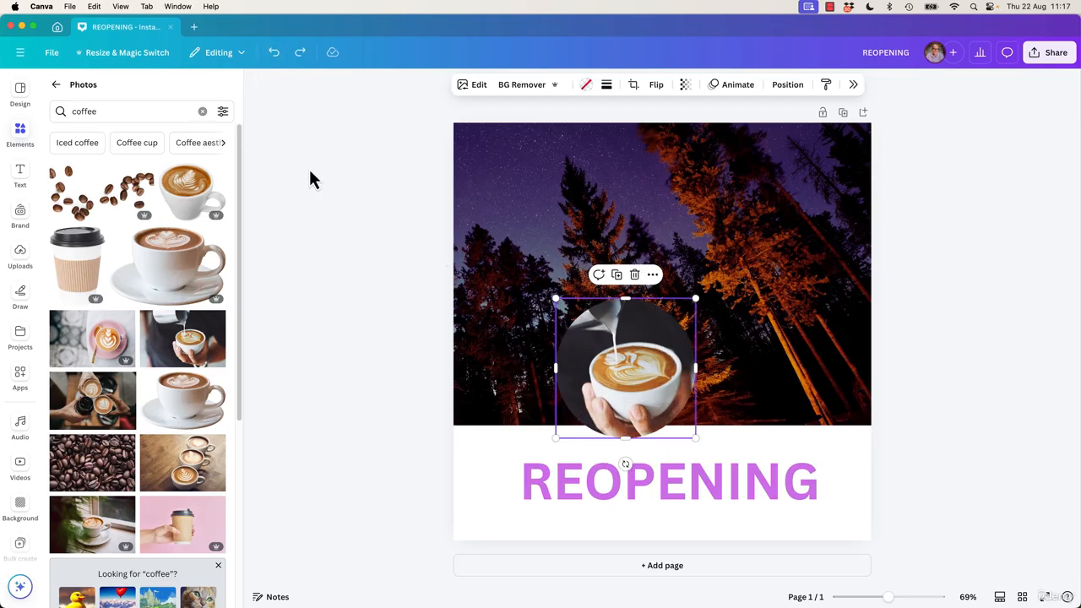
left_click(993, 366)
Shrink the circular coffee frame and place it over the lower-left edge of the forest photo, just above the REOPENING heading
left_click(656, 375)
left_click_drag(655, 375, 584, 413)
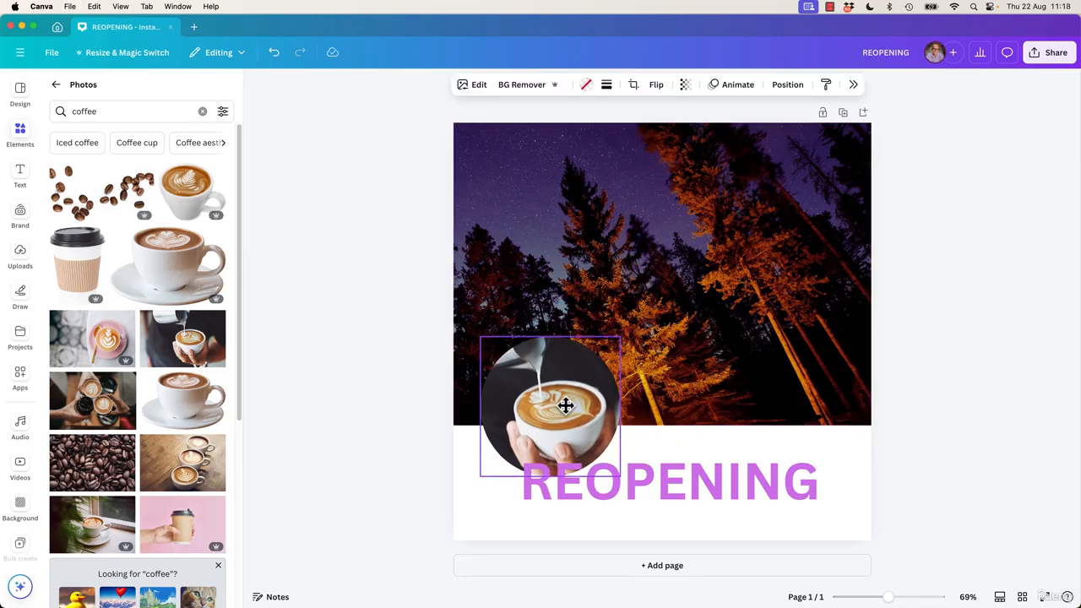
left_click_drag(621, 338, 582, 364)
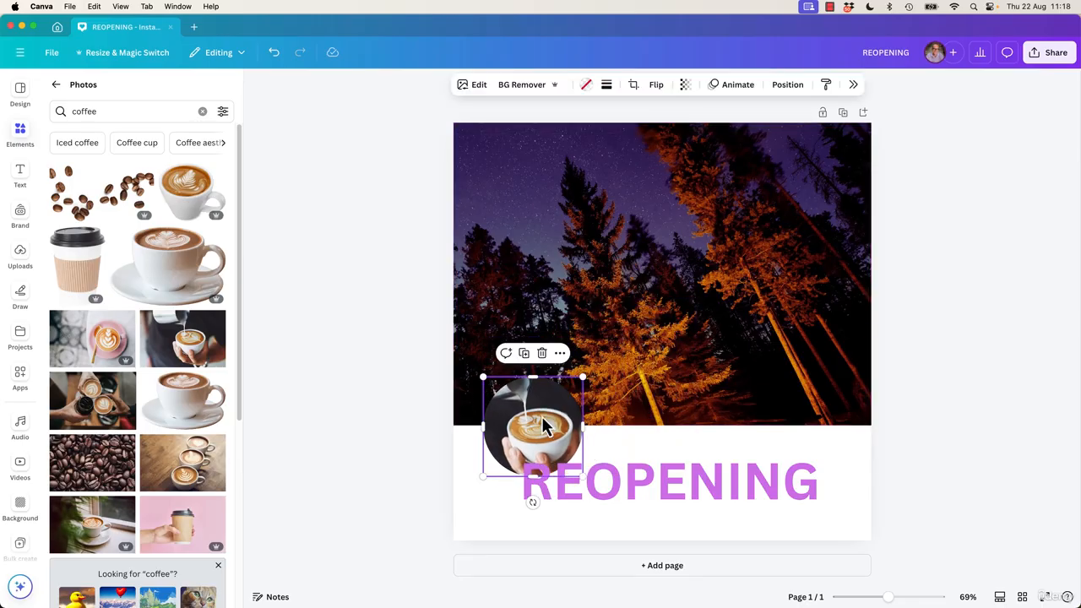
left_click_drag(545, 428, 546, 398)
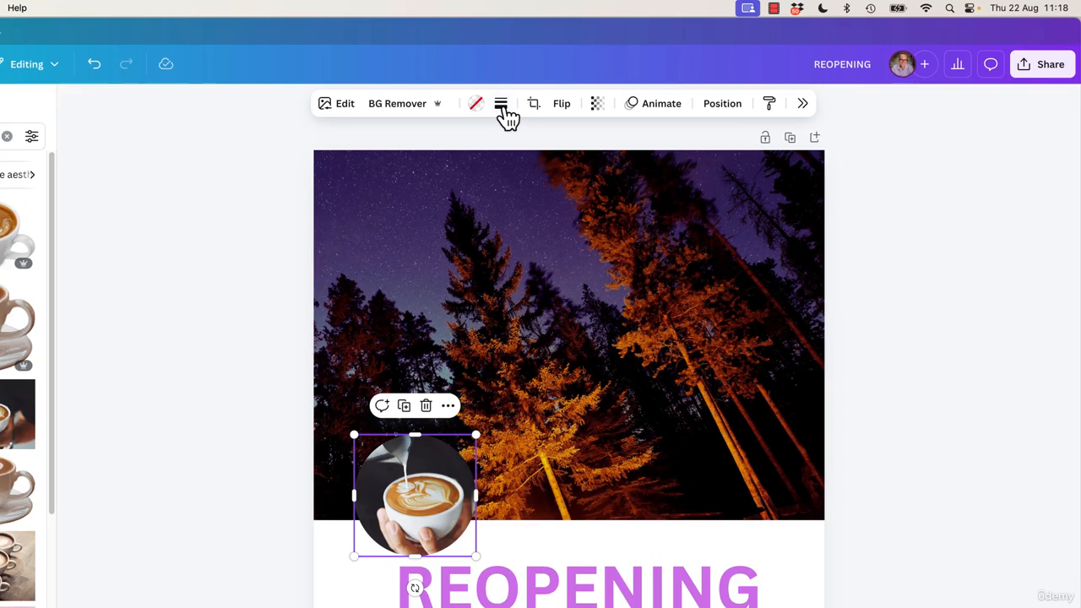
Give the circular coffee frame a solid border with weight 14 in the coral red default colour
left_click(605, 85)
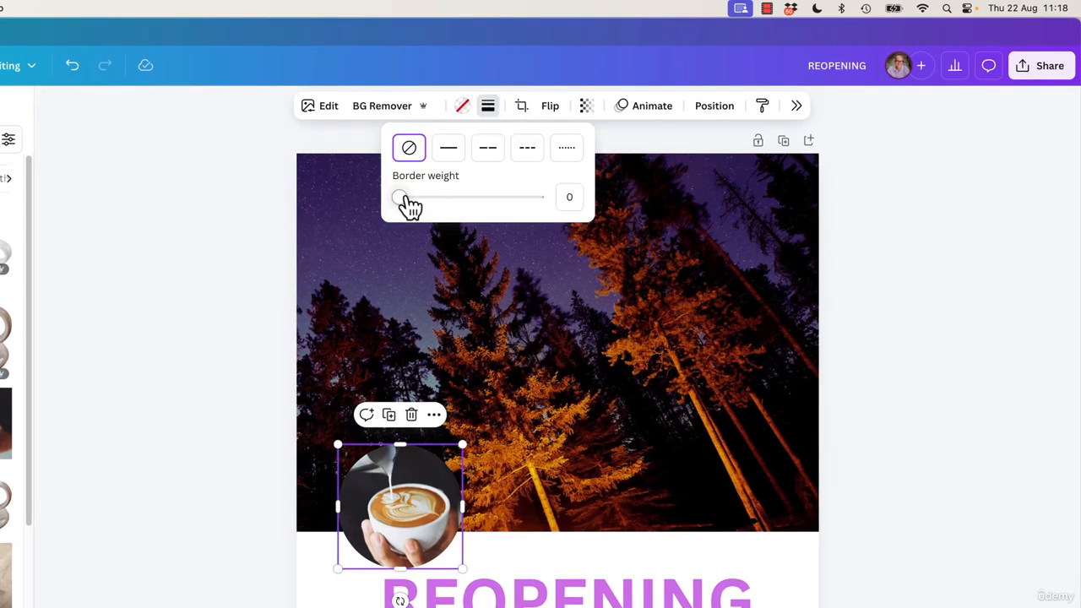
left_click_drag(401, 199, 432, 201)
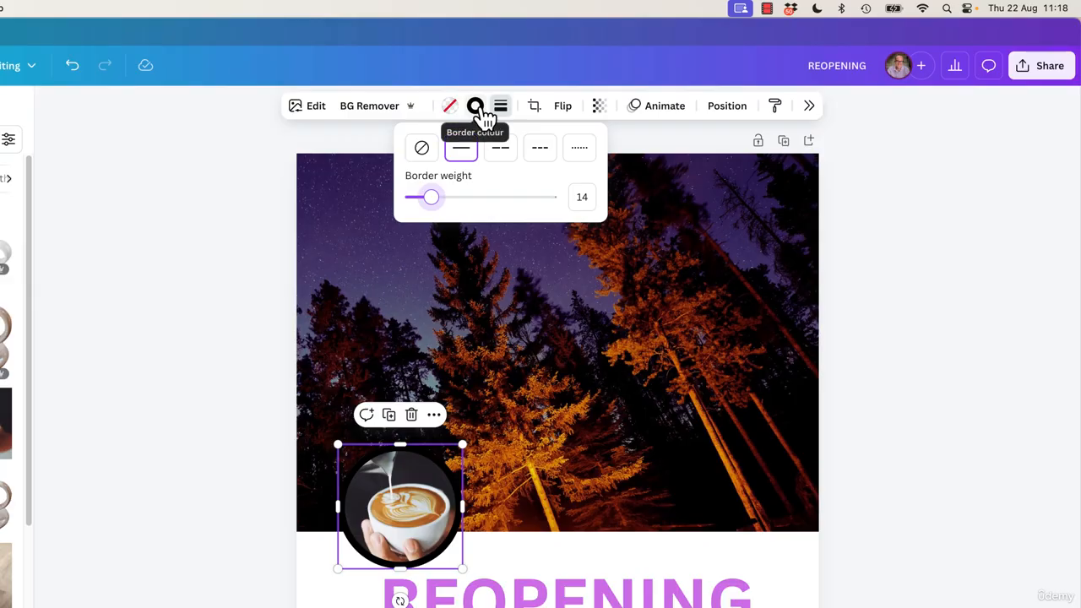
left_click(476, 107)
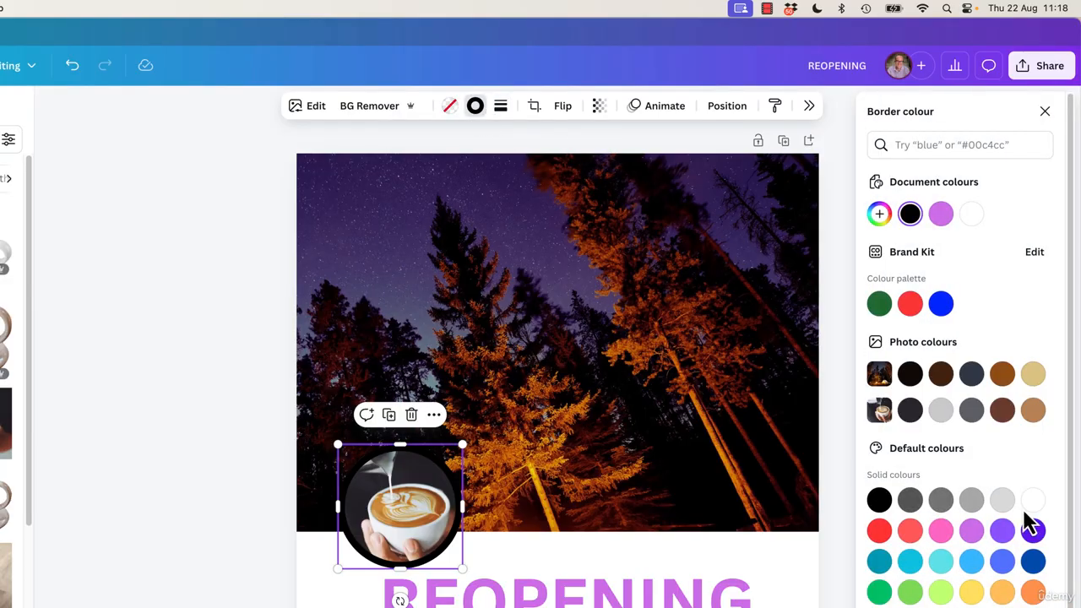
left_click(939, 534)
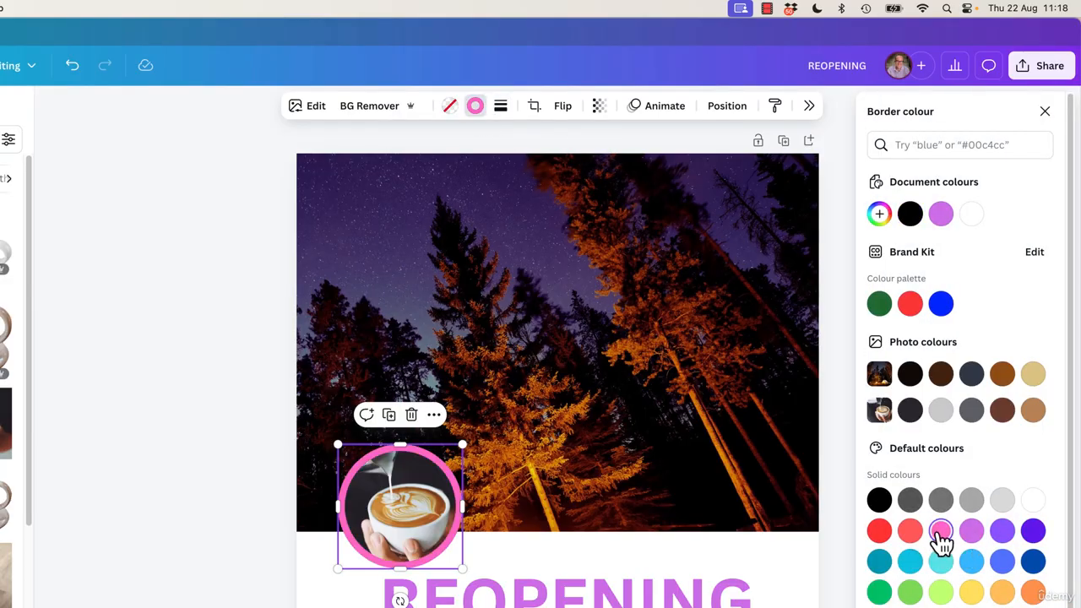
left_click(910, 532)
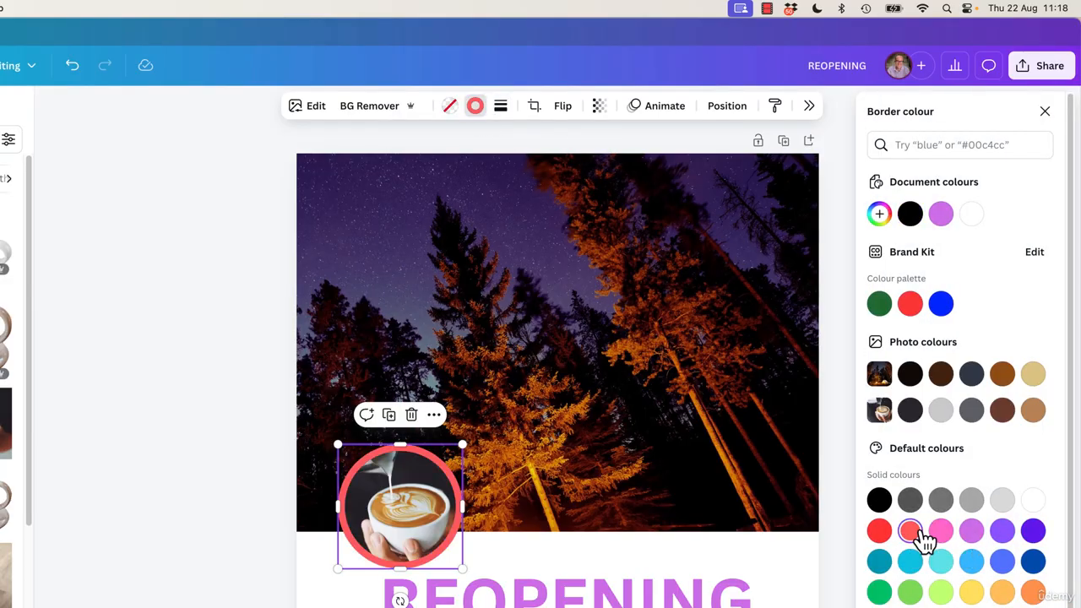
Duplicate the REOPENING page, and undo the duplication
left_click(213, 469)
left_click(213, 469)
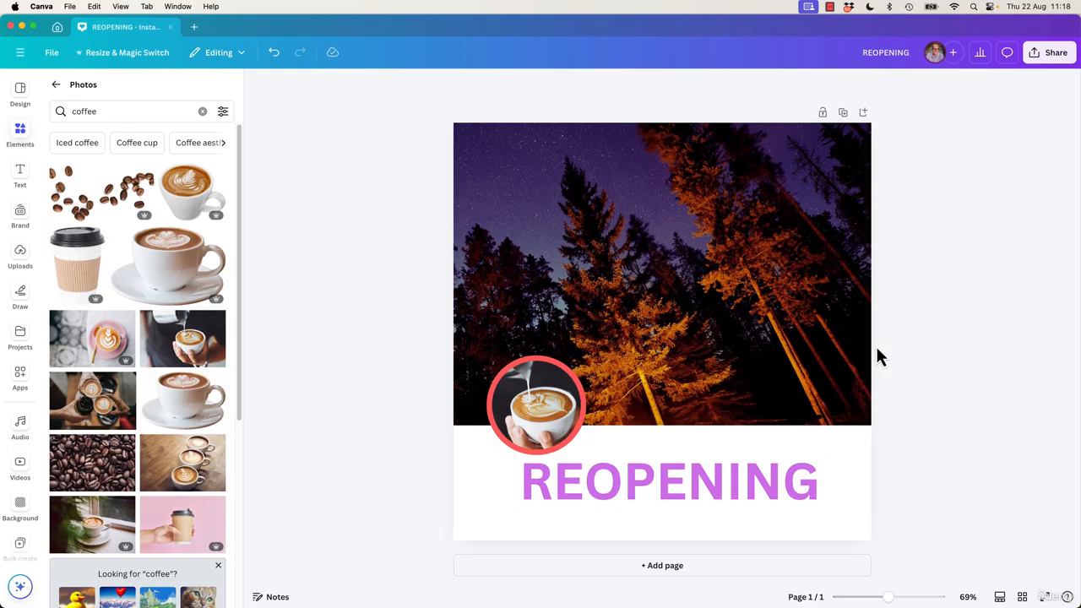
left_click(794, 387)
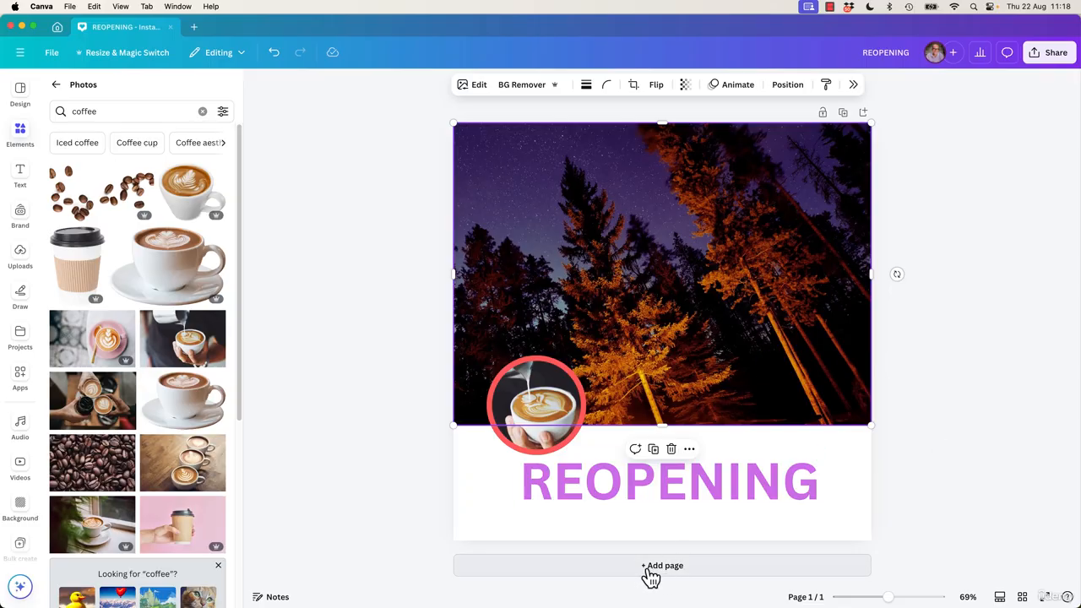
left_click(845, 113)
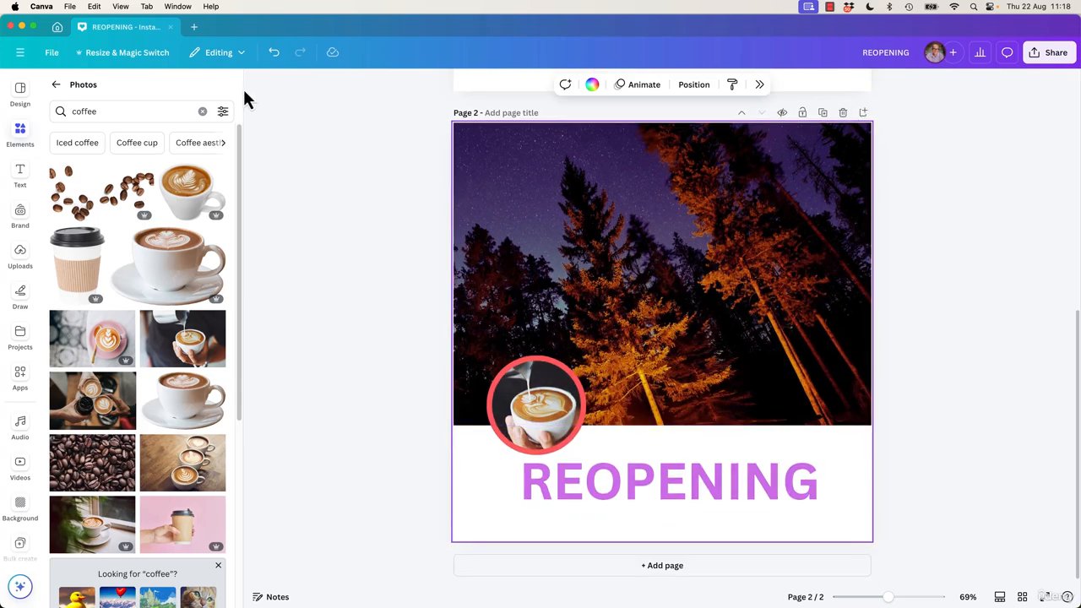
left_click(274, 56)
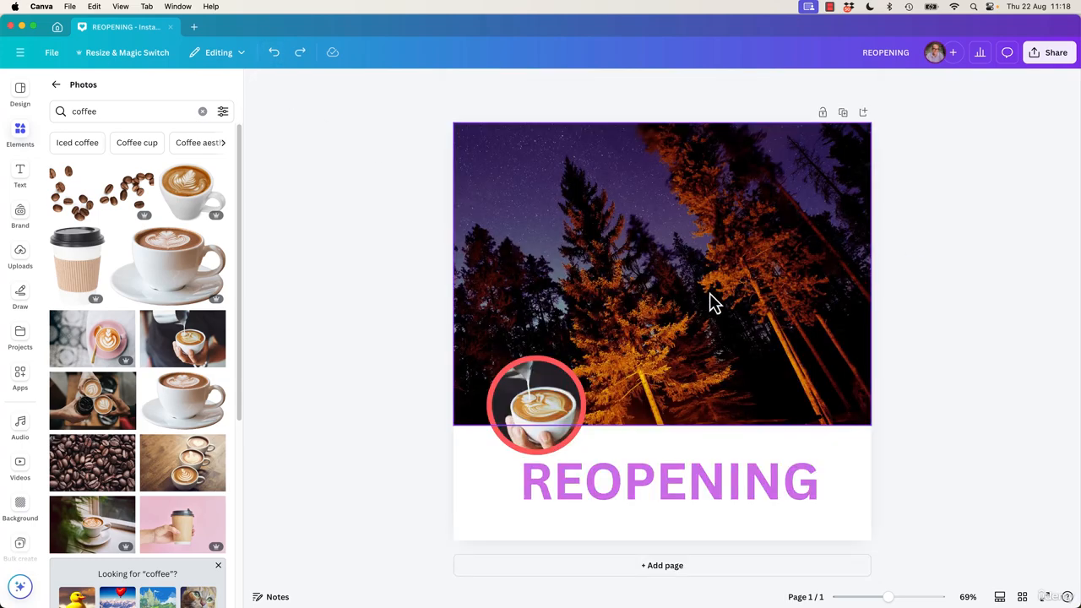
Add a blank second page and list all available frames in the elements library
left_click(681, 567)
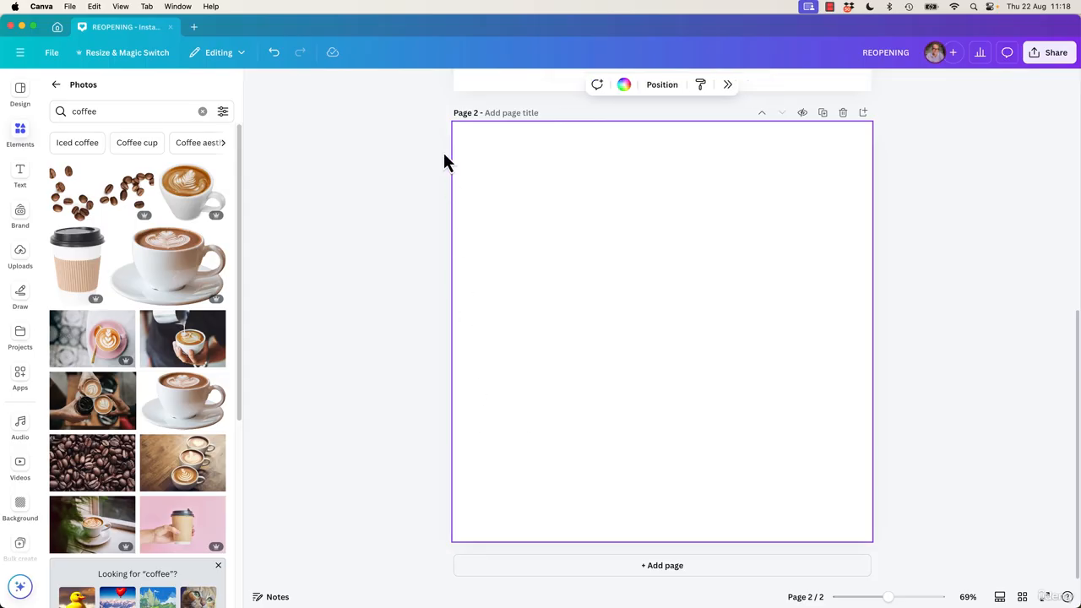
left_click(378, 299)
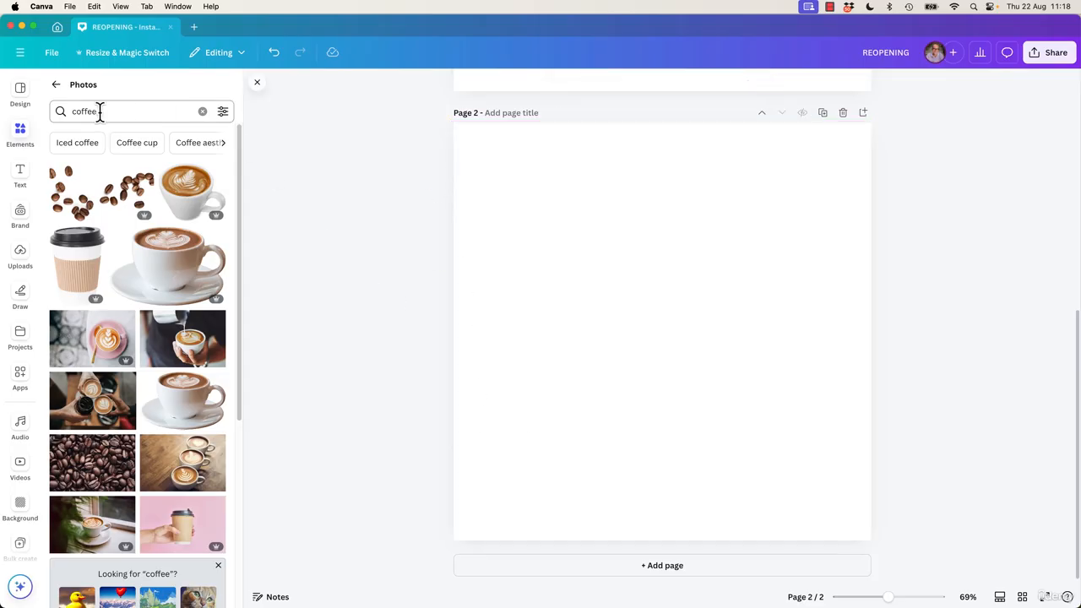
left_click(57, 85)
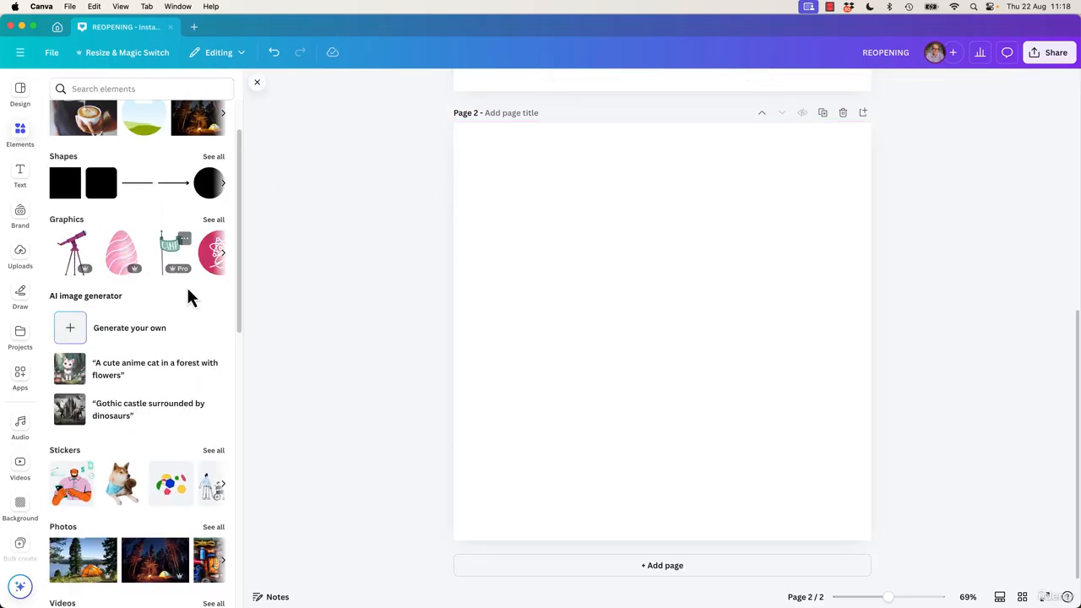
scroll(178, 391, "down", 5)
scroll(140, 385, "down", 4)
scroll(150, 381, "up", 11)
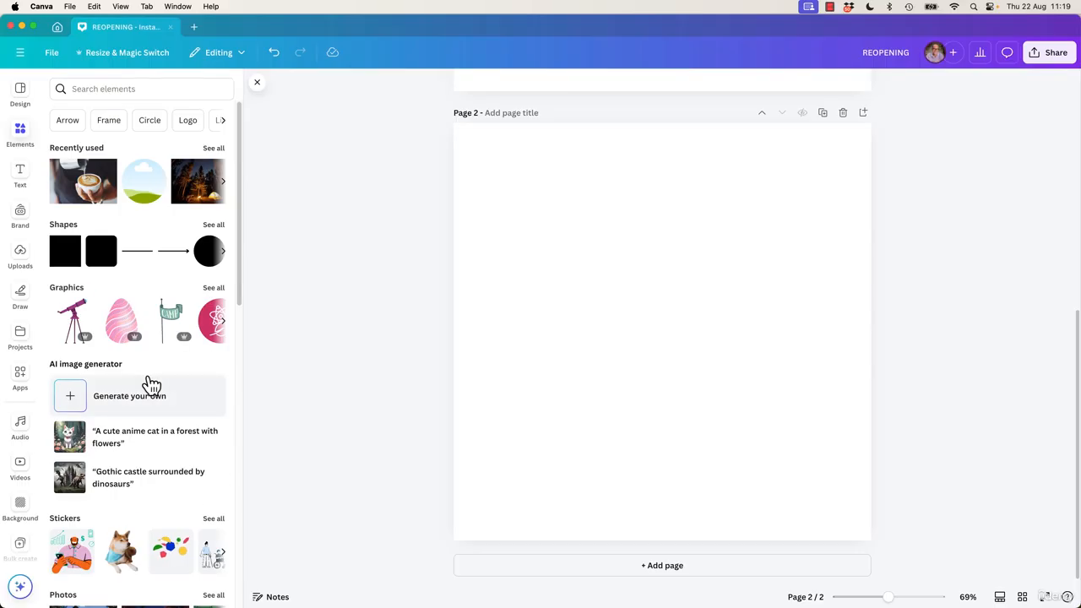
left_click(106, 118)
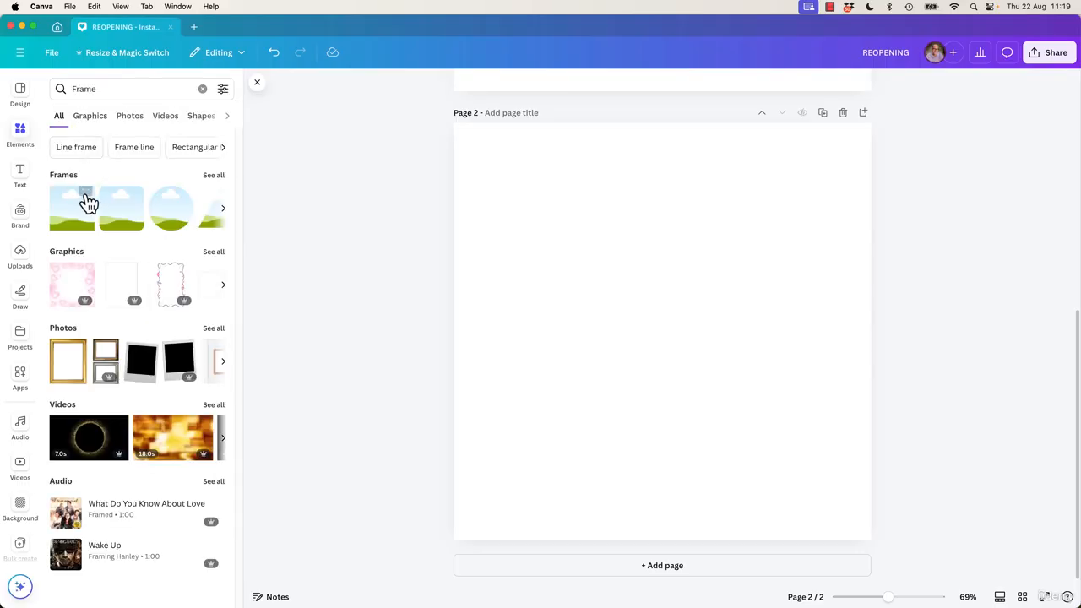
left_click(221, 178)
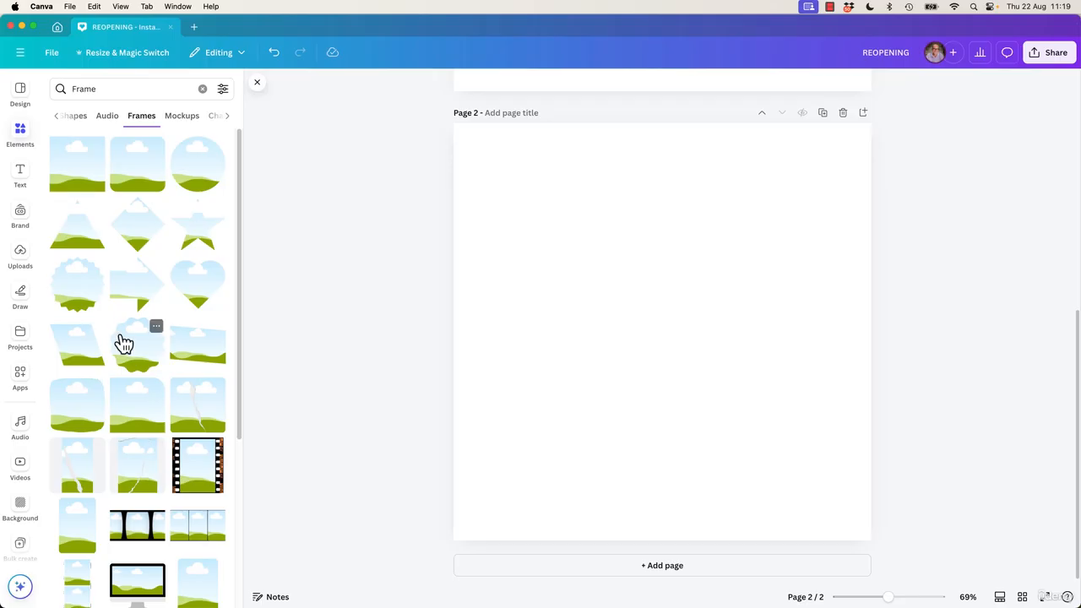
Insert the ragged brush-stroke frame on page 2
scroll(115, 308, "down", 4)
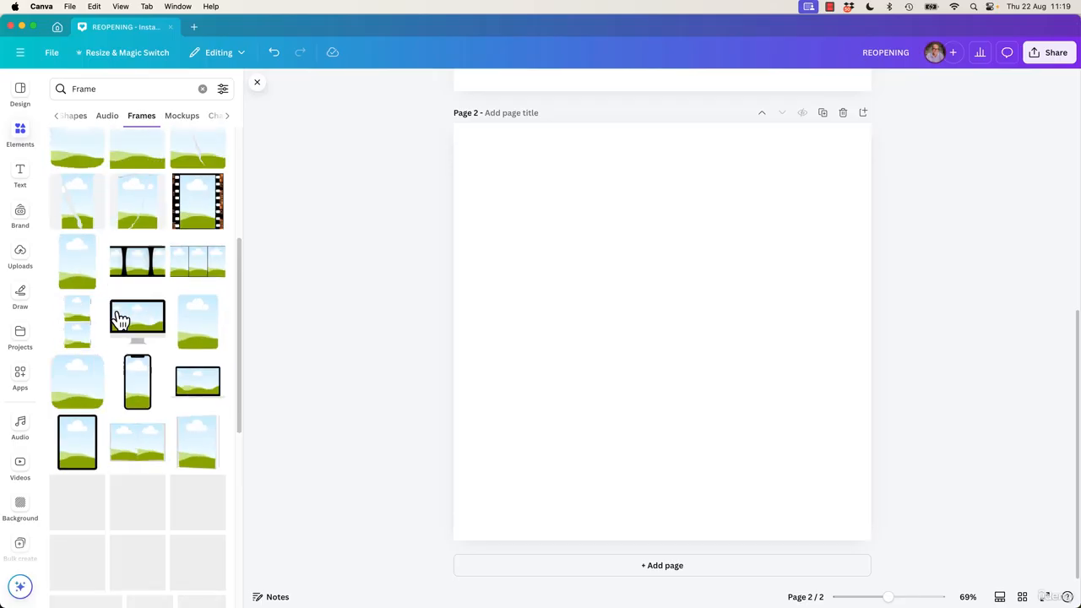
scroll(116, 314, "up", 4)
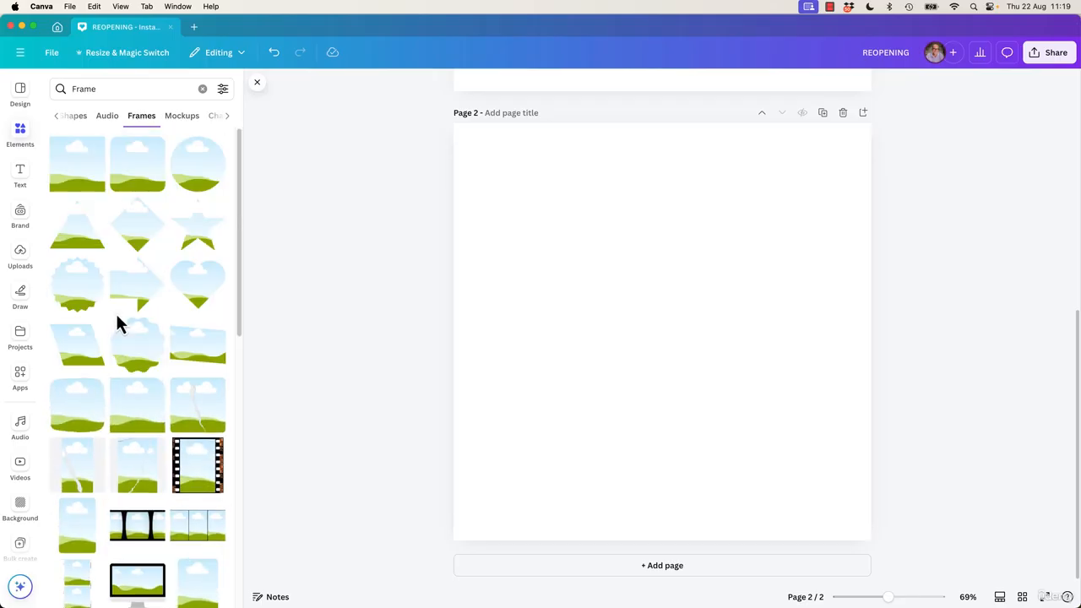
left_click_drag(239, 298, 239, 356)
scroll(188, 344, "down", 5)
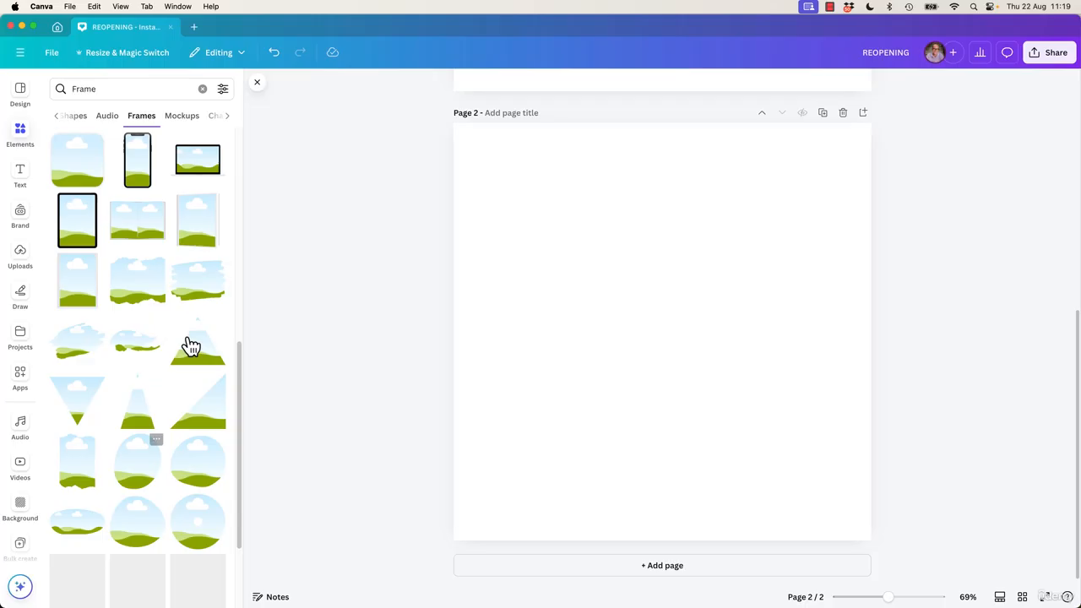
left_click(197, 292)
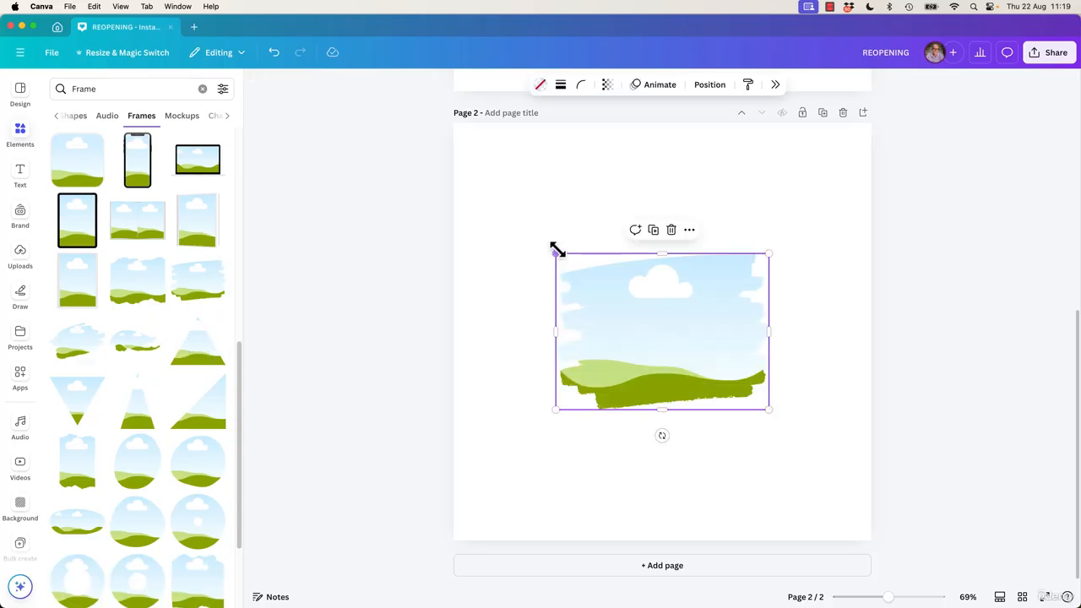
Enlarge the brush-stroke frame to nearly the full page width and centre it on page 2
left_click_drag(555, 254, 461, 183)
left_click_drag(768, 411, 839, 492)
left_click_drag(683, 346, 671, 330)
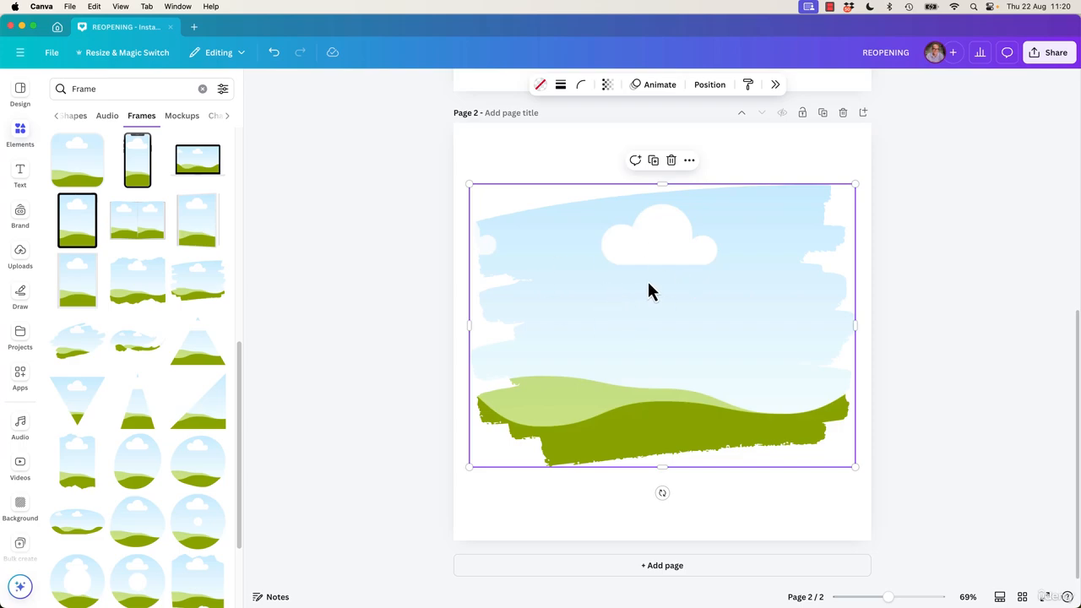
Search the photo library for "abstract"
left_click(201, 90)
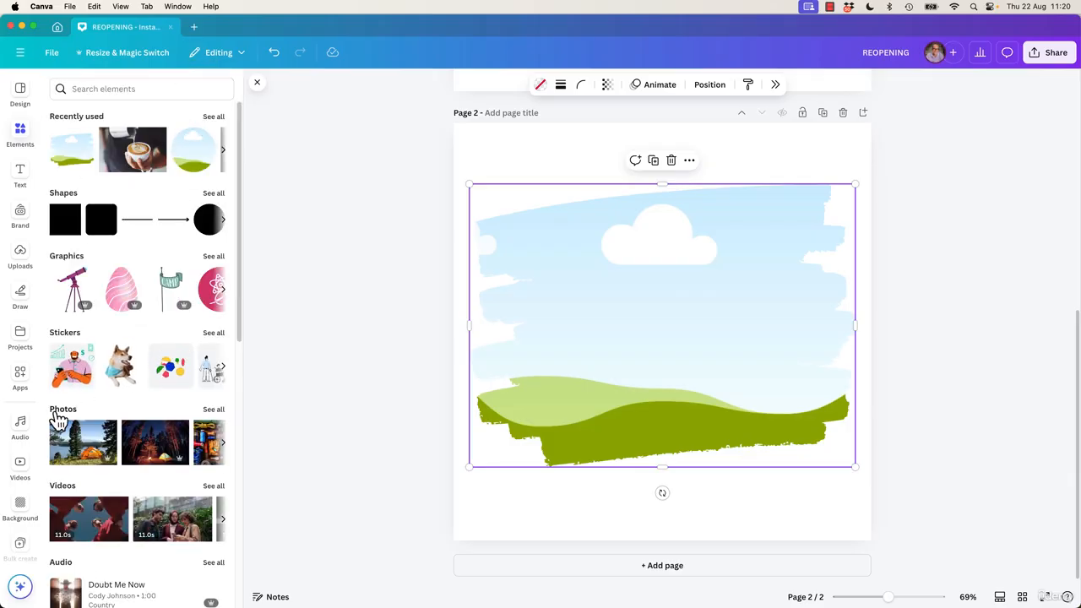
left_click(214, 410)
left_click(117, 111)
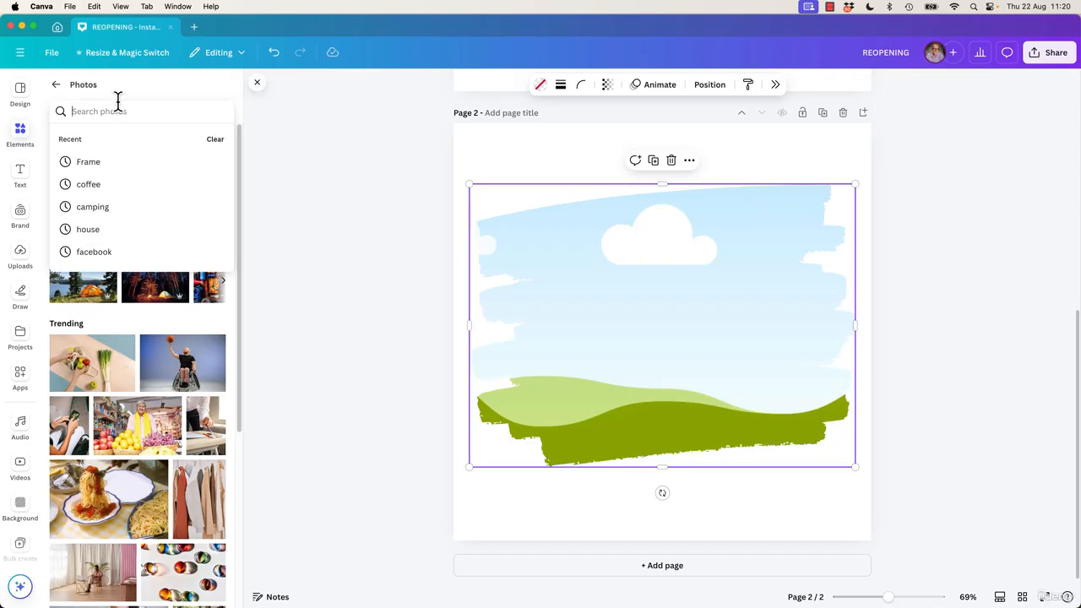
type("ab")
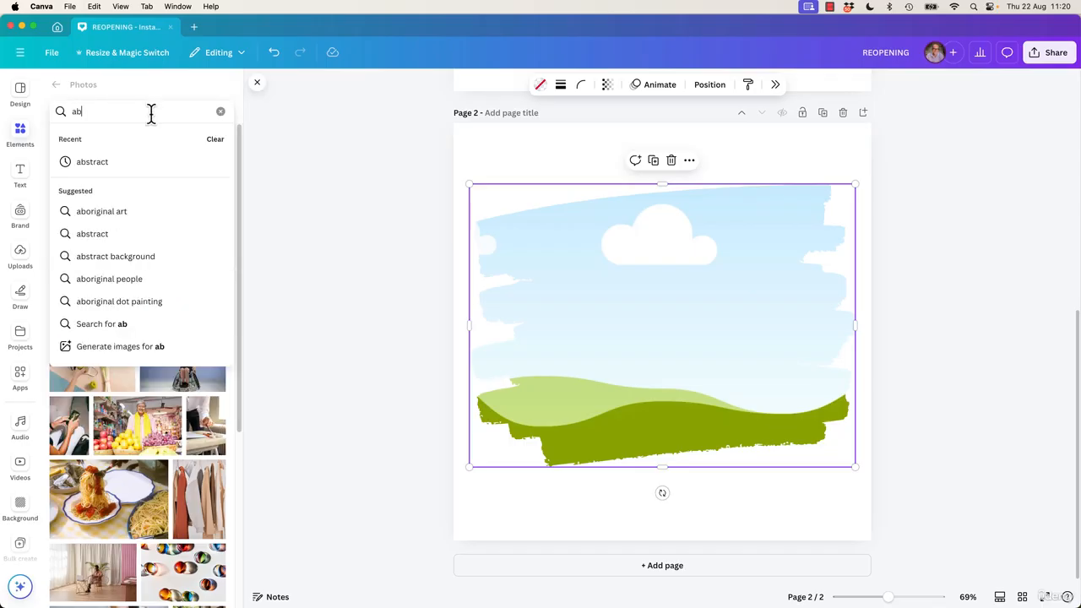
left_click(138, 166)
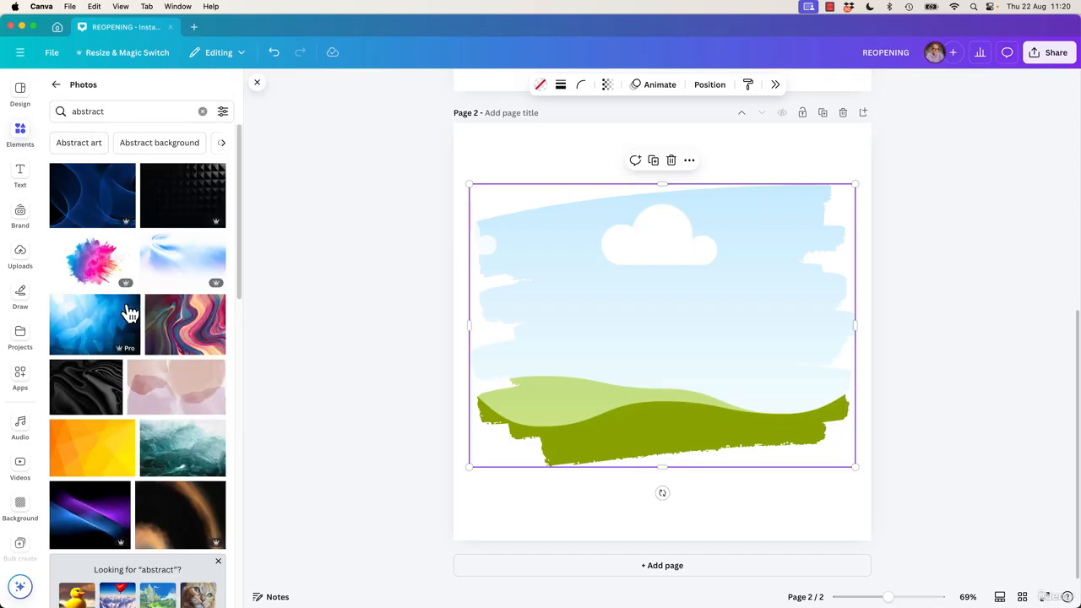
Fill the brush-stroke frame with the abstract pink and lilac watercolour photo
left_click(148, 402)
key("super+z")
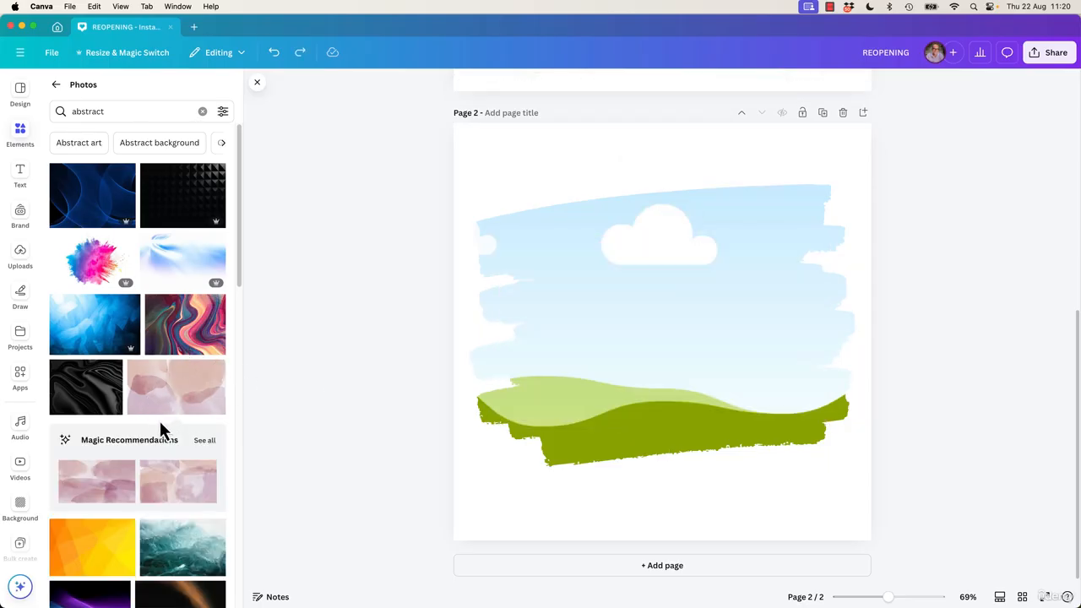
scroll(160, 421, "down", 5)
scroll(153, 435, "down", 5)
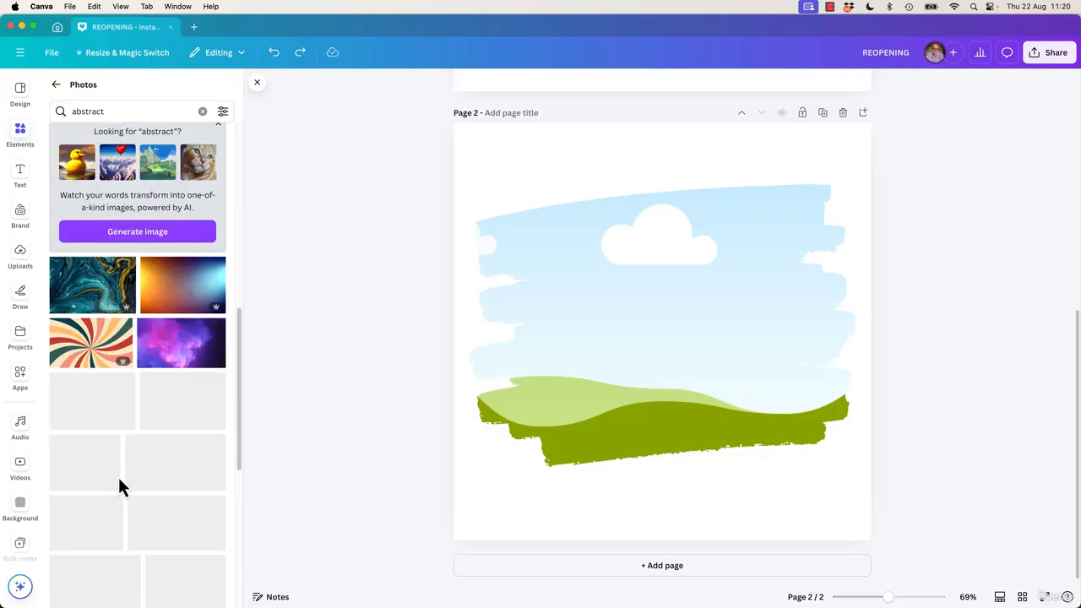
scroll(160, 458, "up", 10)
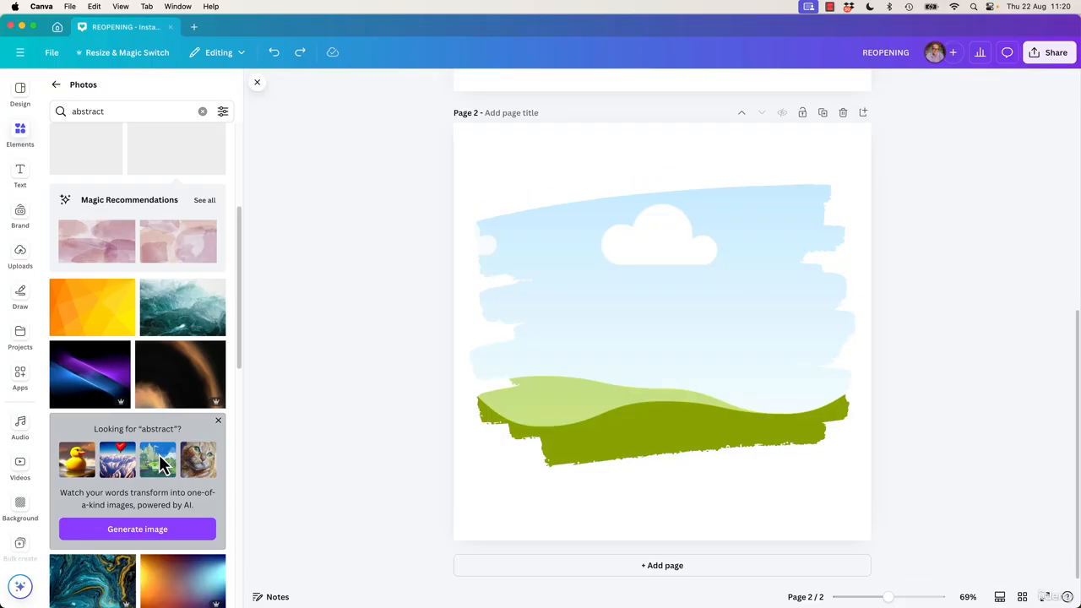
left_click(166, 388)
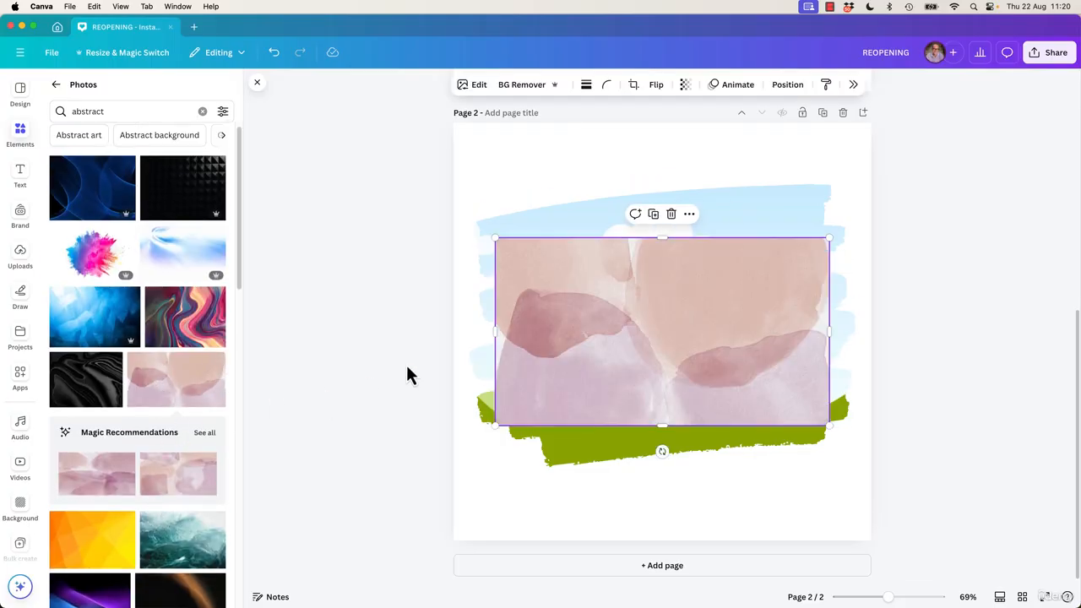
left_click_drag(582, 326, 590, 320)
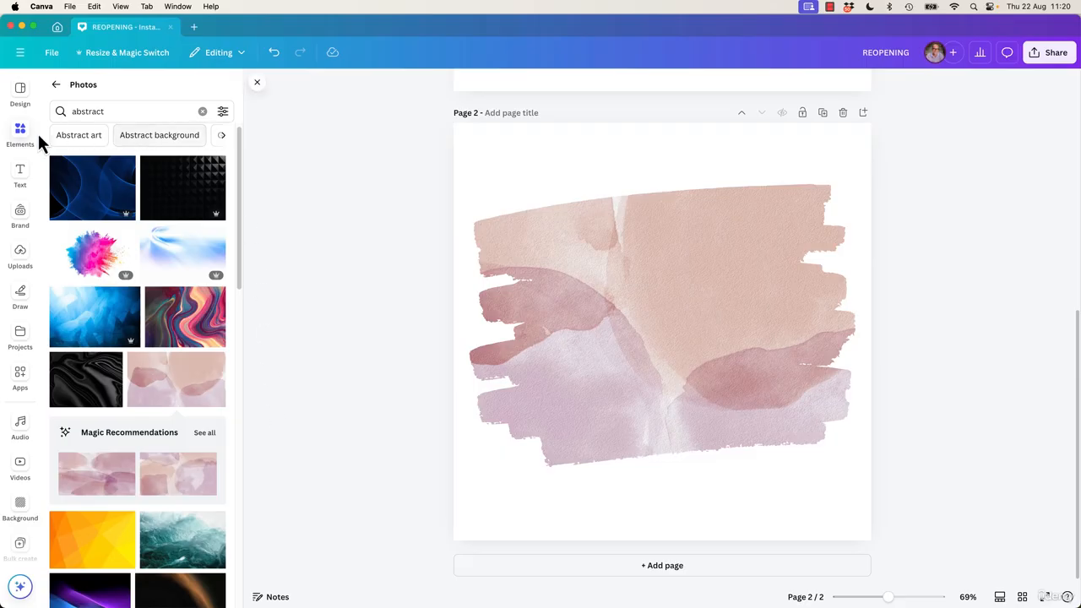
Add a text box reading "Quote" and place it in the middle of the watercolour brush-stroke frame
left_click(20, 173)
left_click(101, 123)
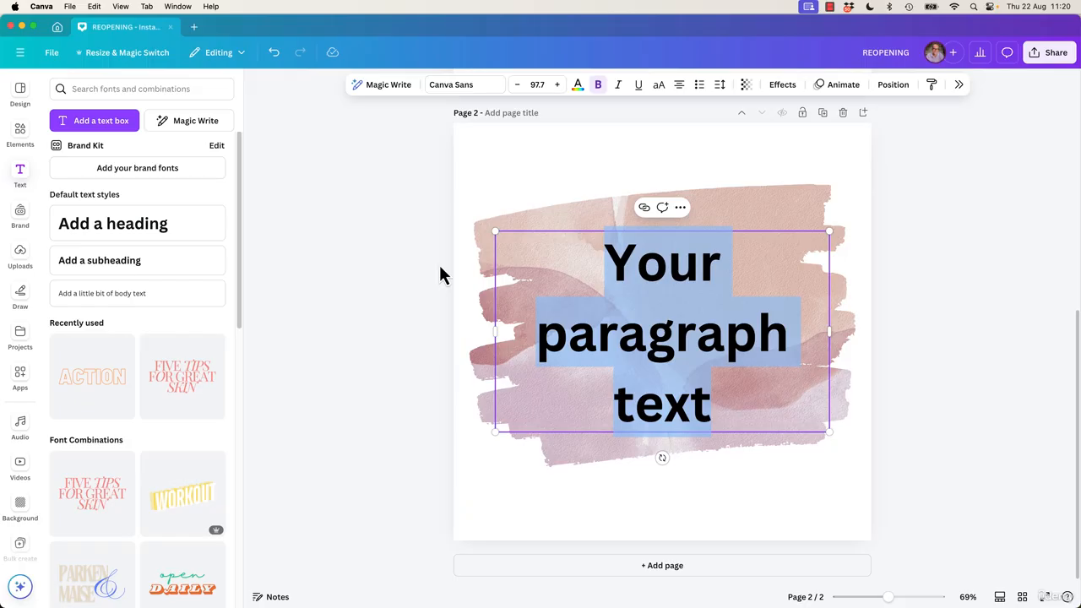
type("Quotes")
key("BackSpace")
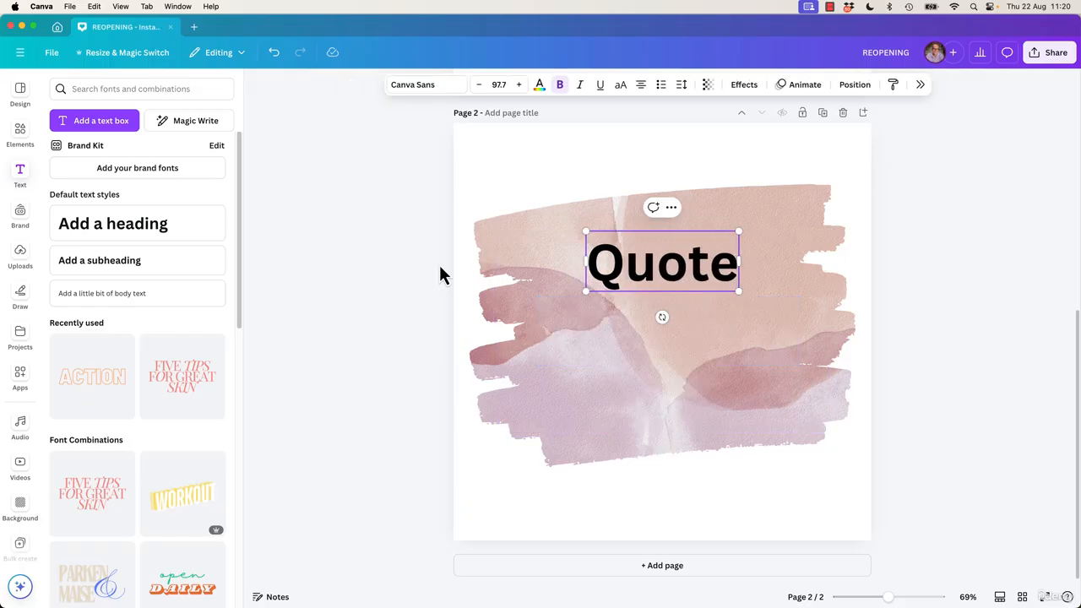
left_click(414, 275)
left_click_drag(654, 279, 648, 329)
left_click(376, 359)
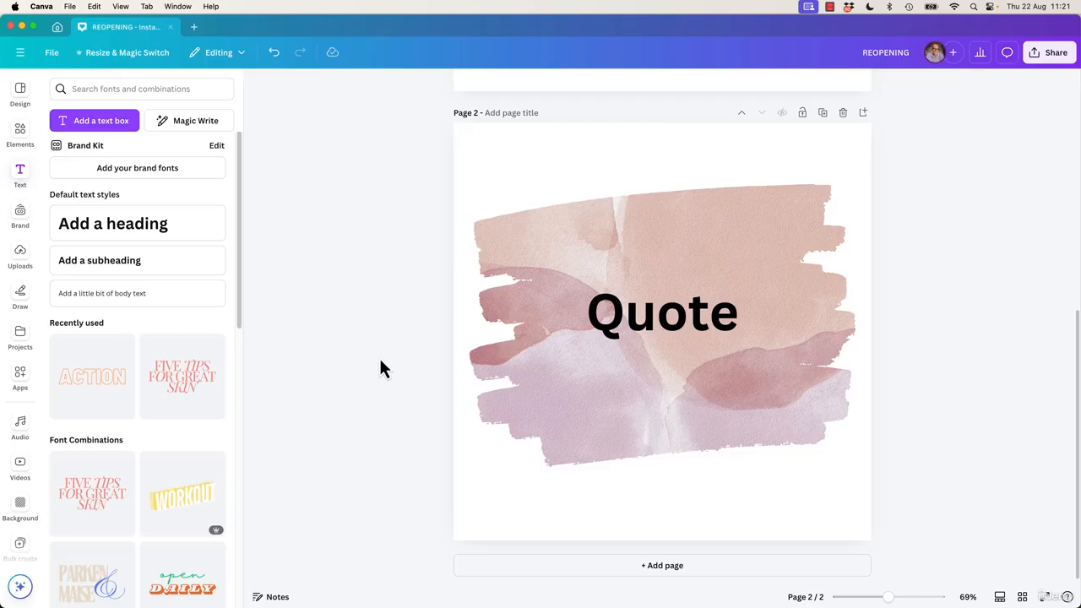
left_click(562, 383)
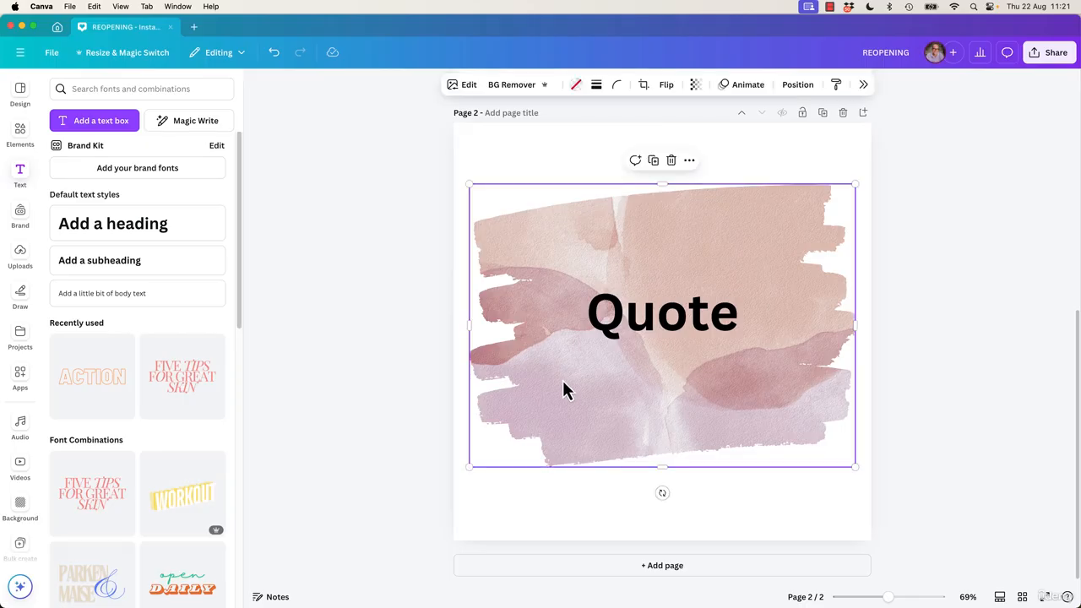
left_click(521, 513)
left_click(405, 416)
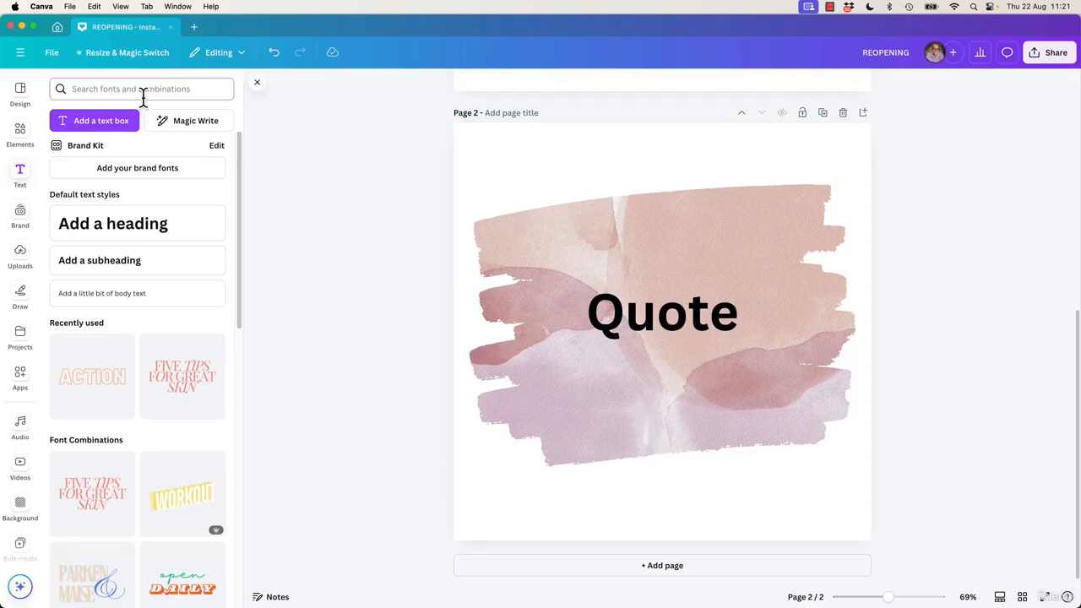
Search the photo library for "texture paper" and add the light grey textured paper photo to page 2
left_click(21, 133)
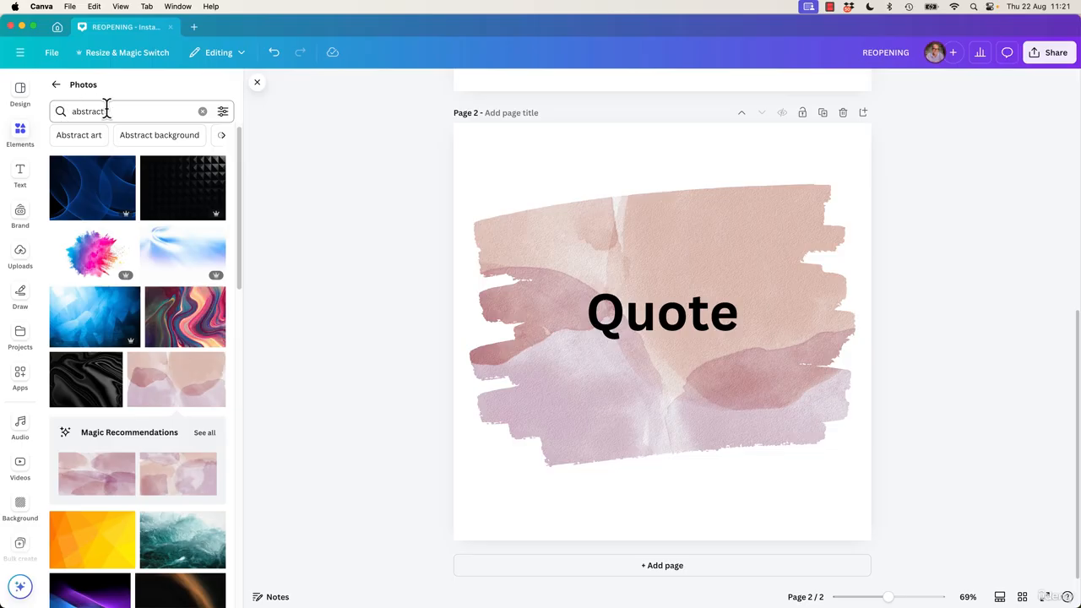
left_click(201, 111)
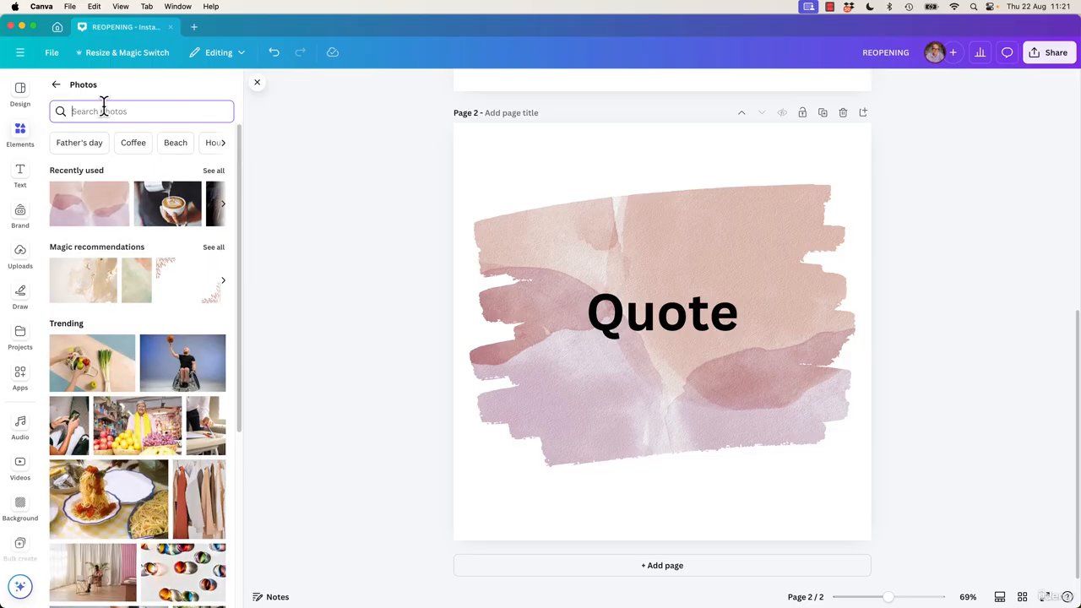
type("text")
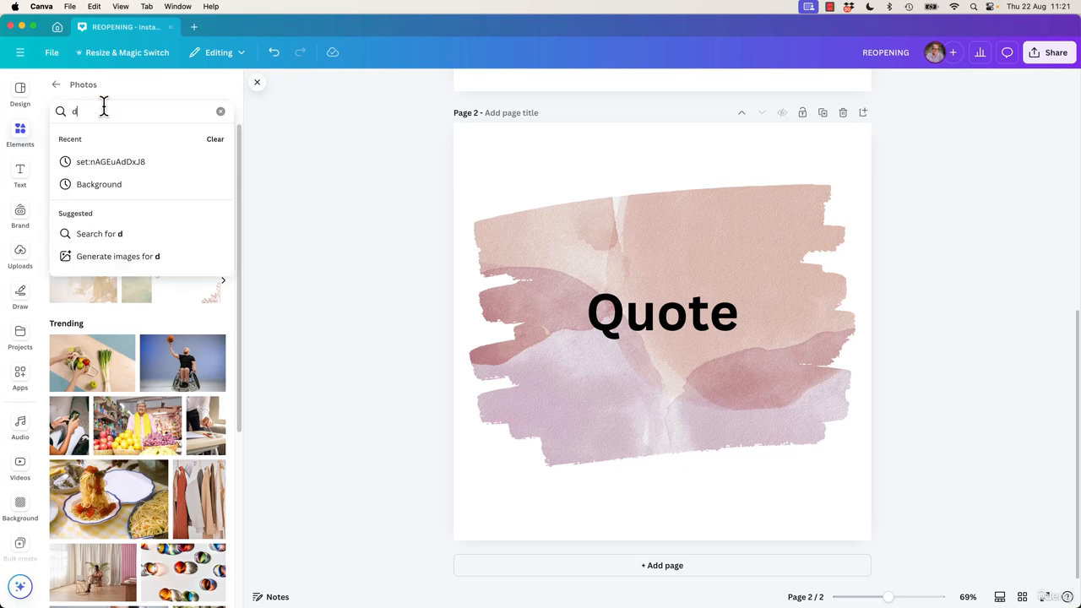
type("ure")
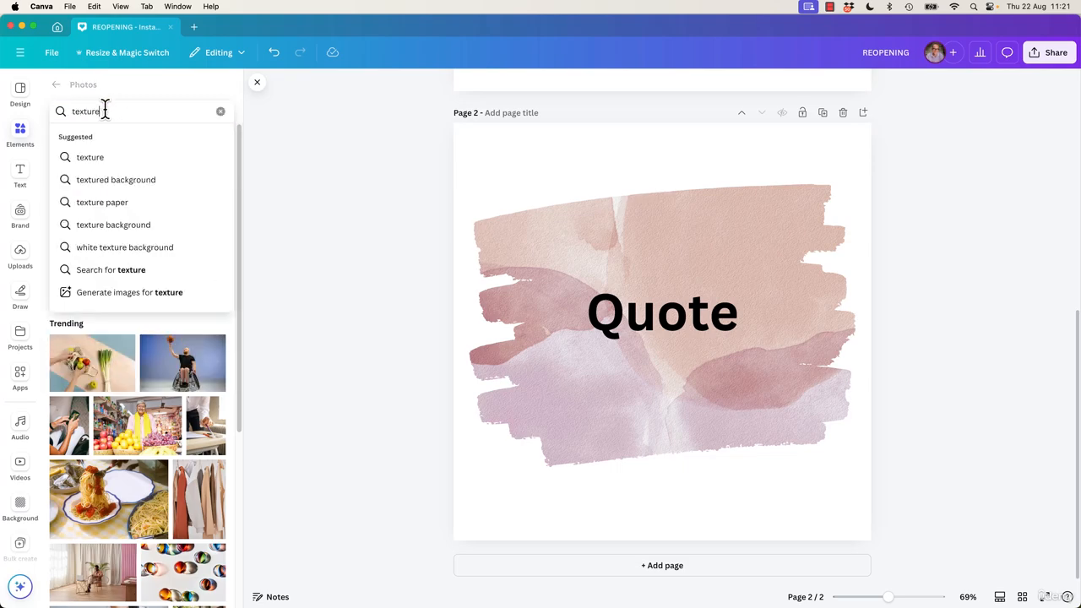
left_click(127, 202)
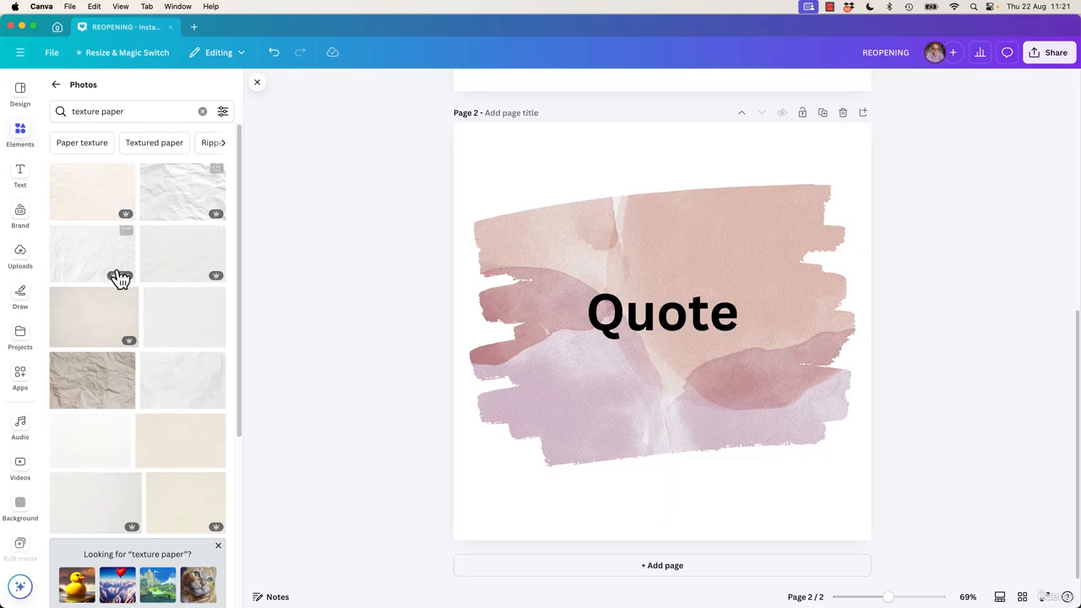
left_click(169, 267)
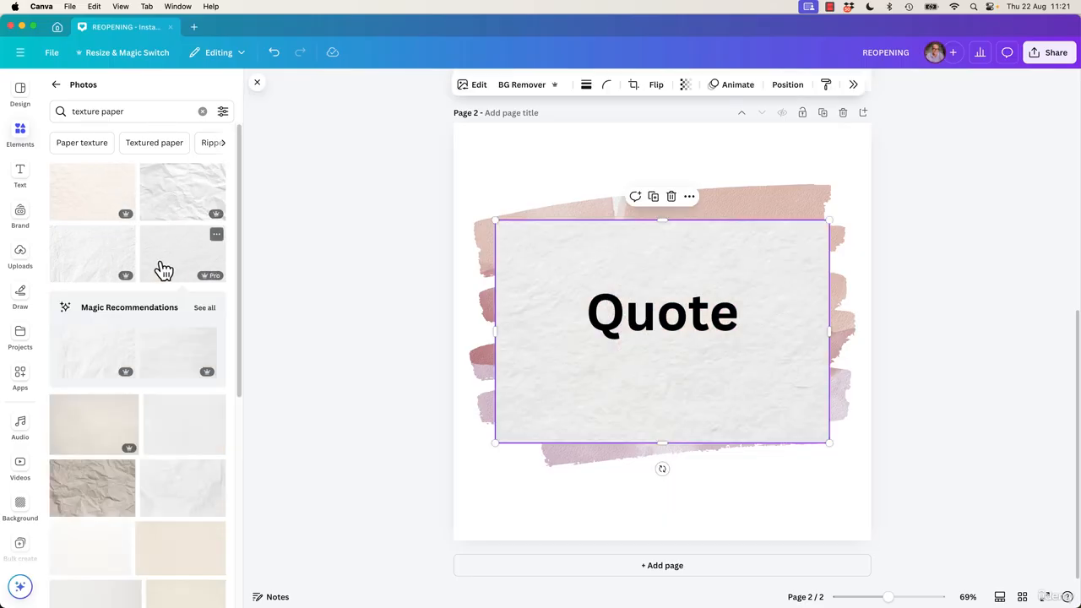
Set the light grey textured paper photo as the background of page 2
right_click(642, 404)
left_click(700, 545)
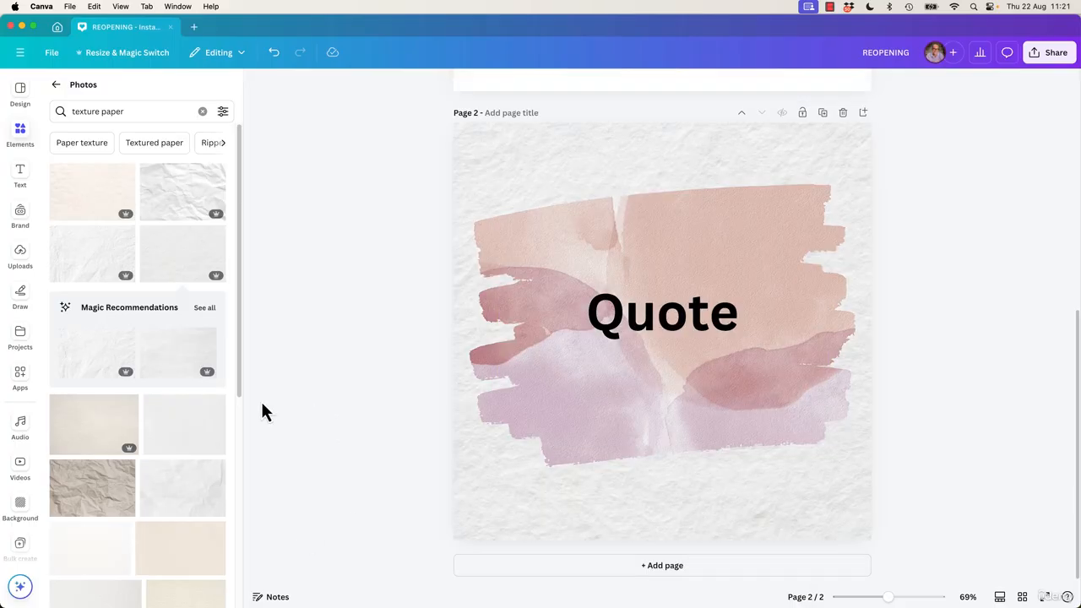
Detach the watercolour photo from the brush-stroke frame on page 2 and leave the frame empty
left_click(589, 415)
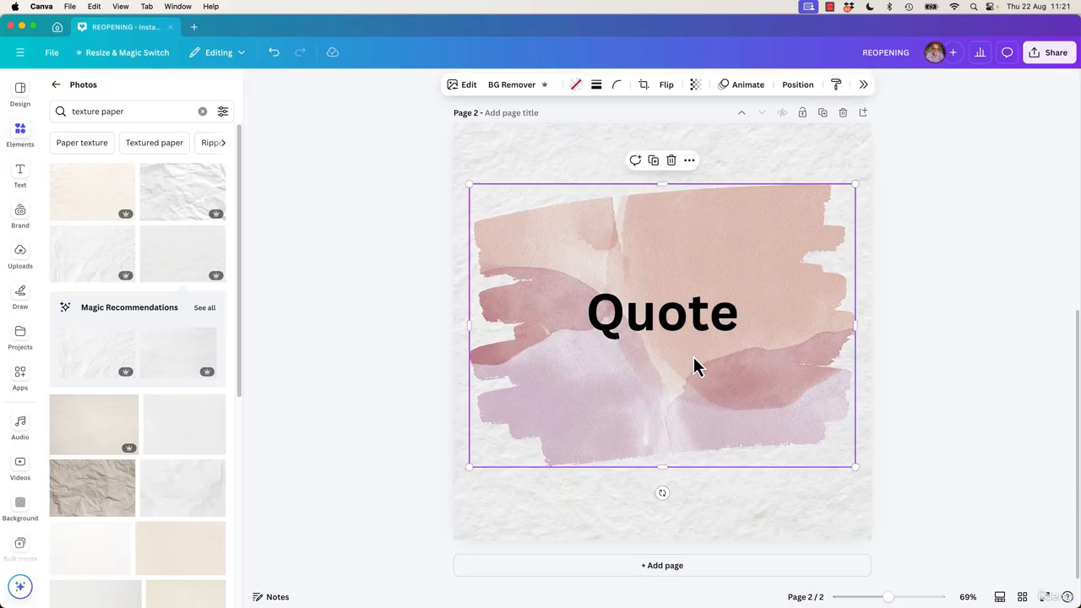
right_click(603, 402)
mouse_move(606, 396)
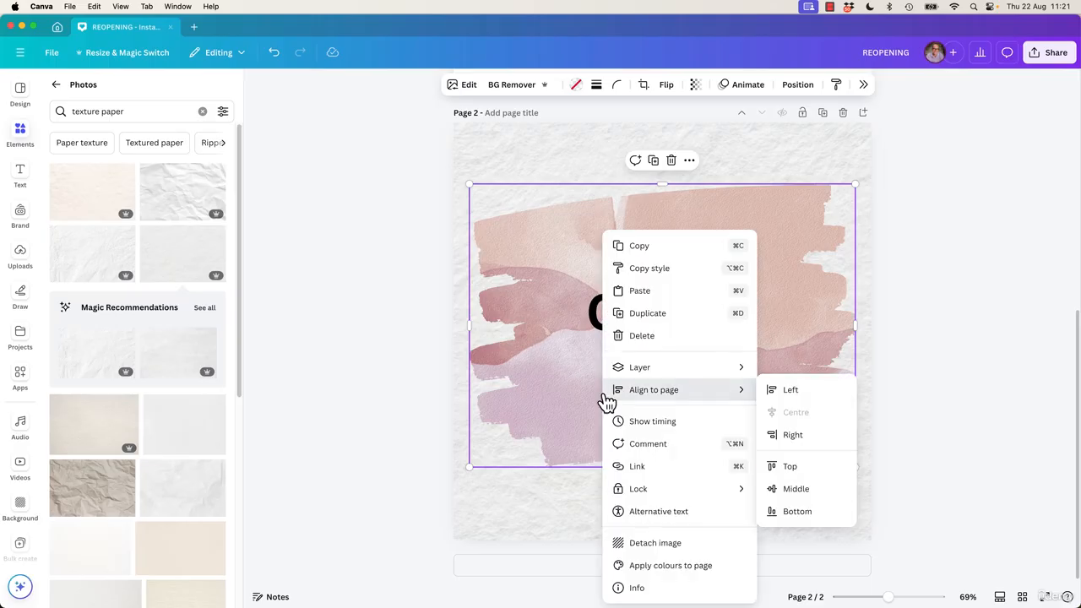
left_click(657, 544)
left_click(379, 401)
key("super+z")
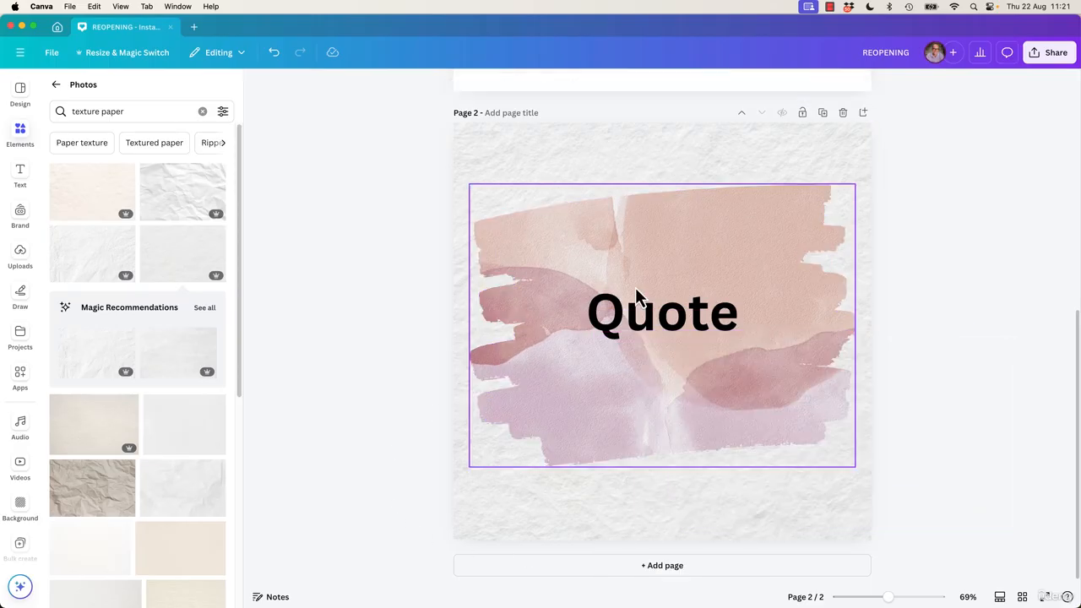
key("super+z")
mouse_move(622, 313)
left_mouse_down()
mouse_move(429, 284)
mouse_move(520, 425)
mouse_move(820, 296)
mouse_move(880, 132)
mouse_move(718, 143)
mouse_move(639, 354)
mouse_move(606, 178)
mouse_move(615, 139)
mouse_move(588, 282)
mouse_move(683, 241)
mouse_move(624, 276)
mouse_move(625, 287)
mouse_move(324, 276)
left_mouse_up()
left_click_drag(506, 287, 380, 284)
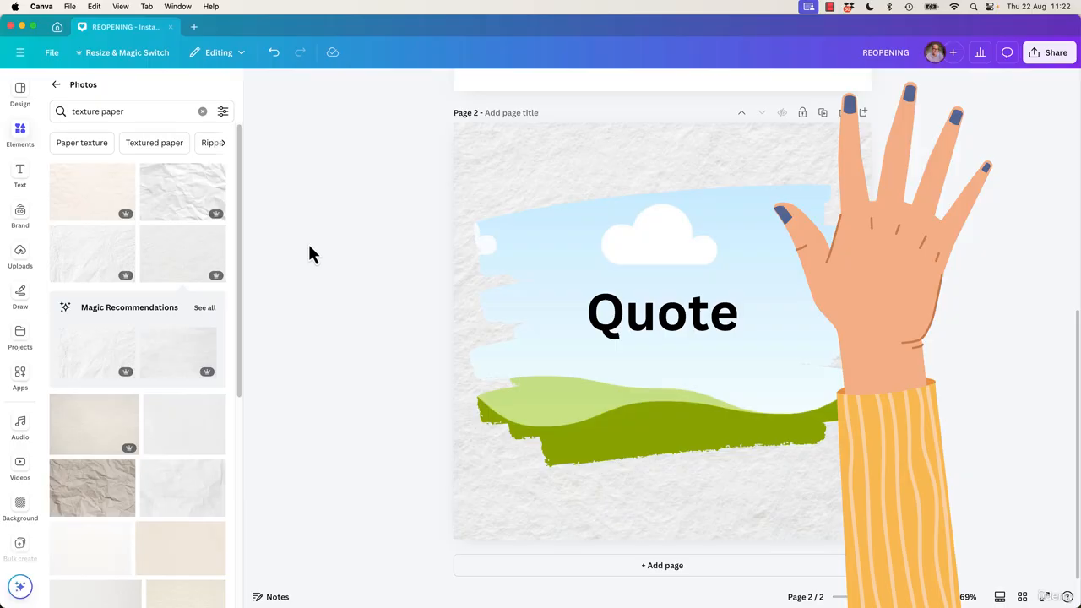
Undo the detachment of the watercolour photo from the brush-stroke frame
key("space")
left_click_drag(349, 213, 278, 223)
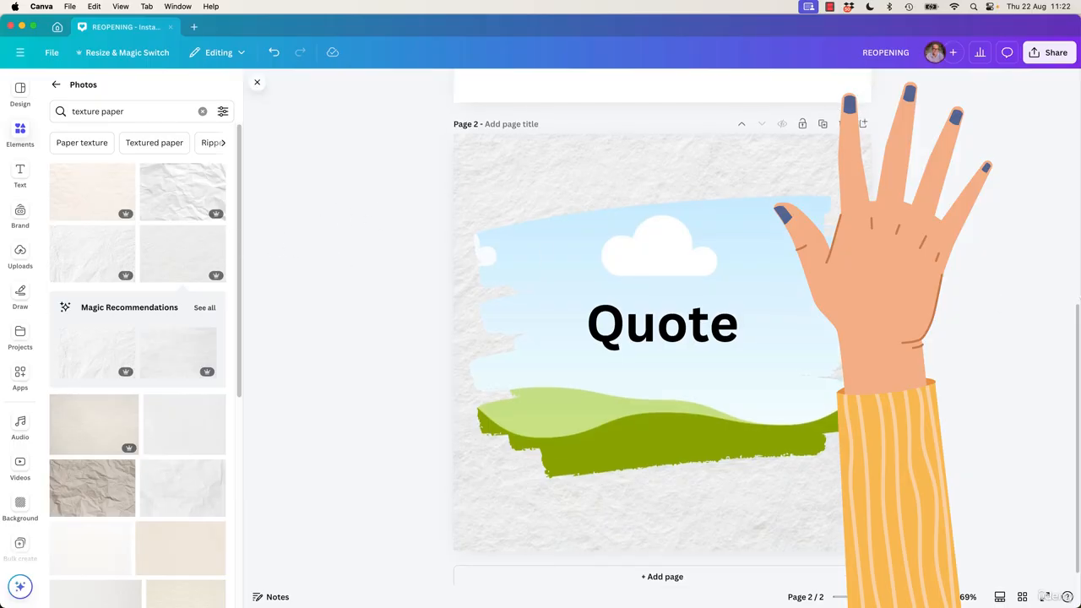
scroll(993, 353, "down", 1)
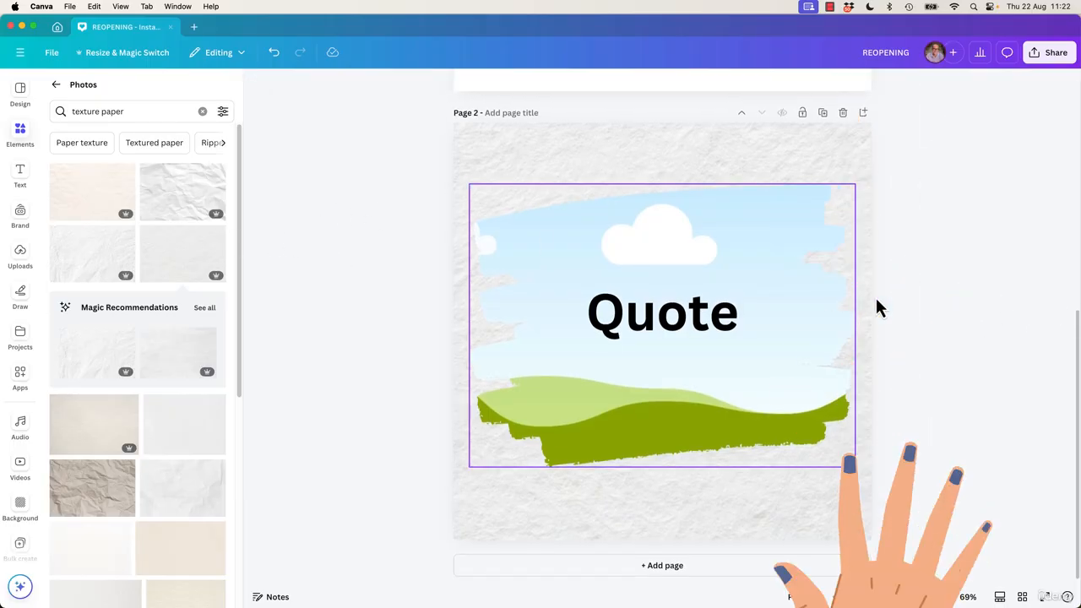
key("super+z")
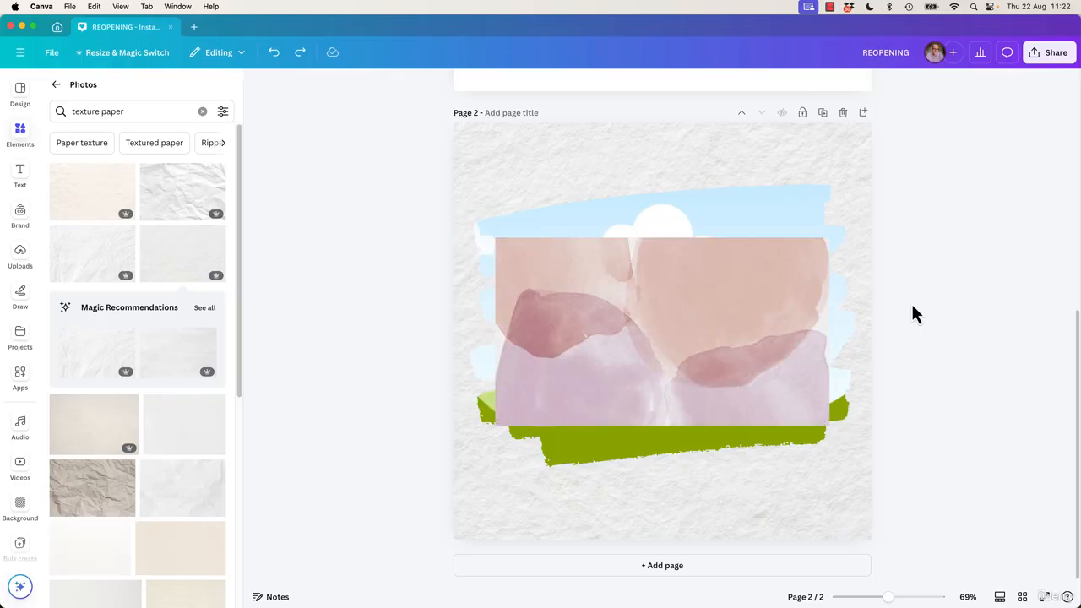
Check the watercolour frame's Detach image option and its crop view, leaving both without making a change
left_click(713, 393)
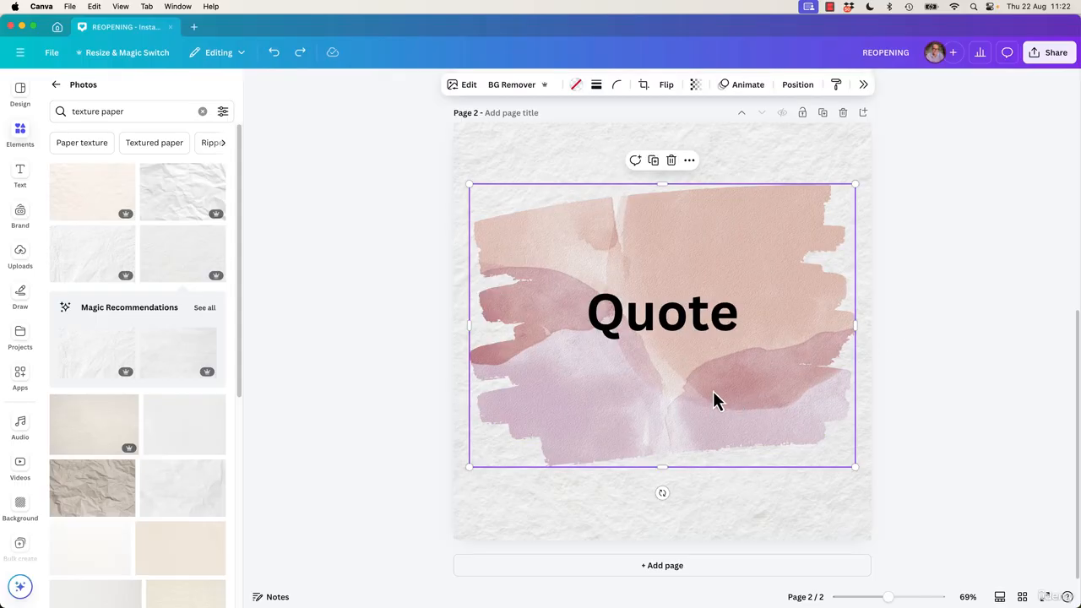
right_click(682, 420)
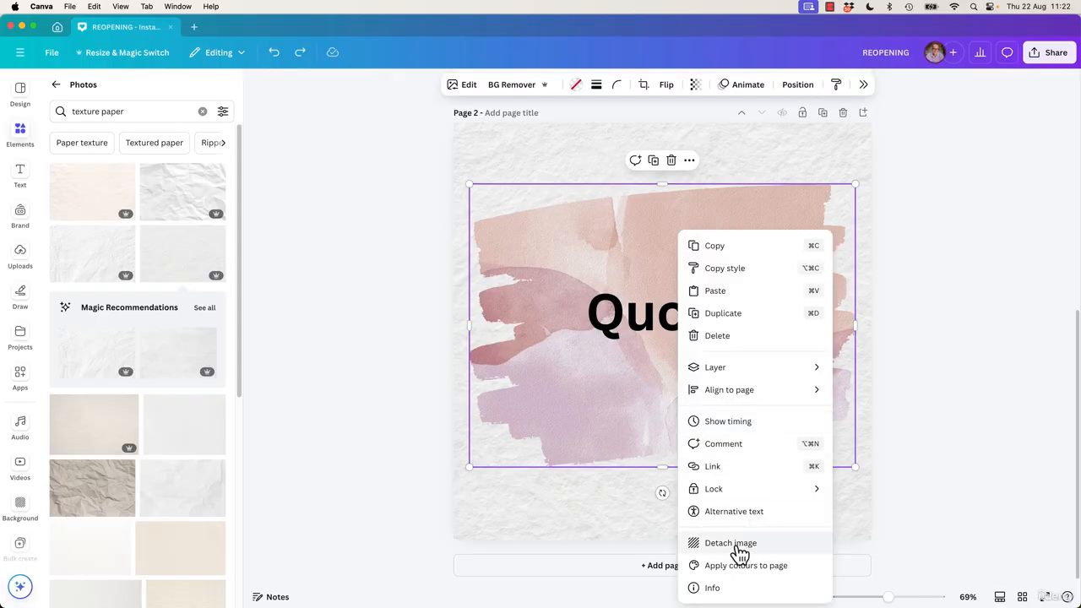
key("Escape")
left_click(378, 309)
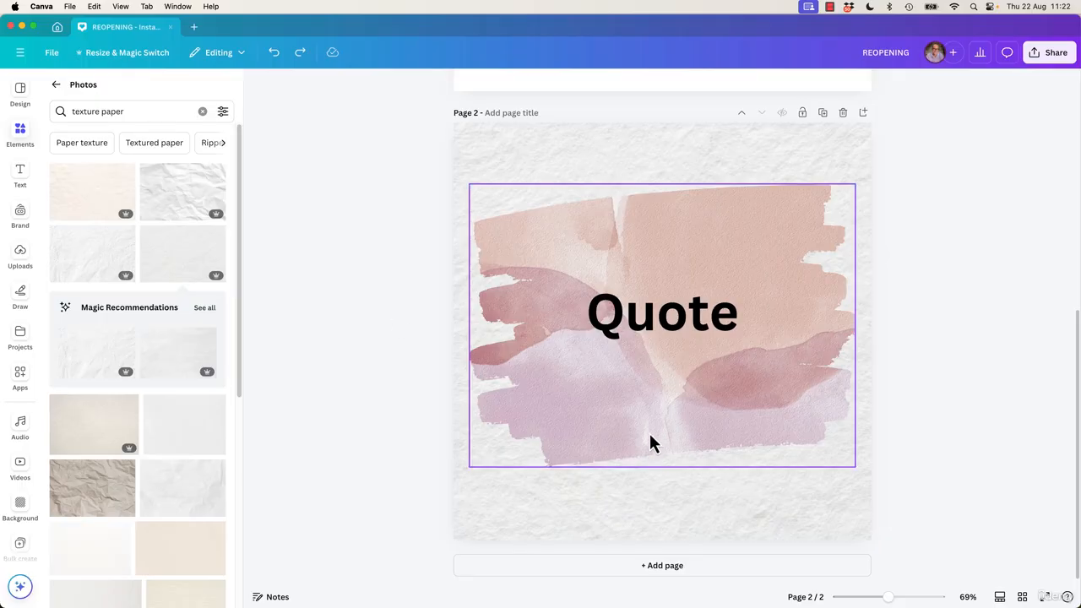
double_click(634, 412)
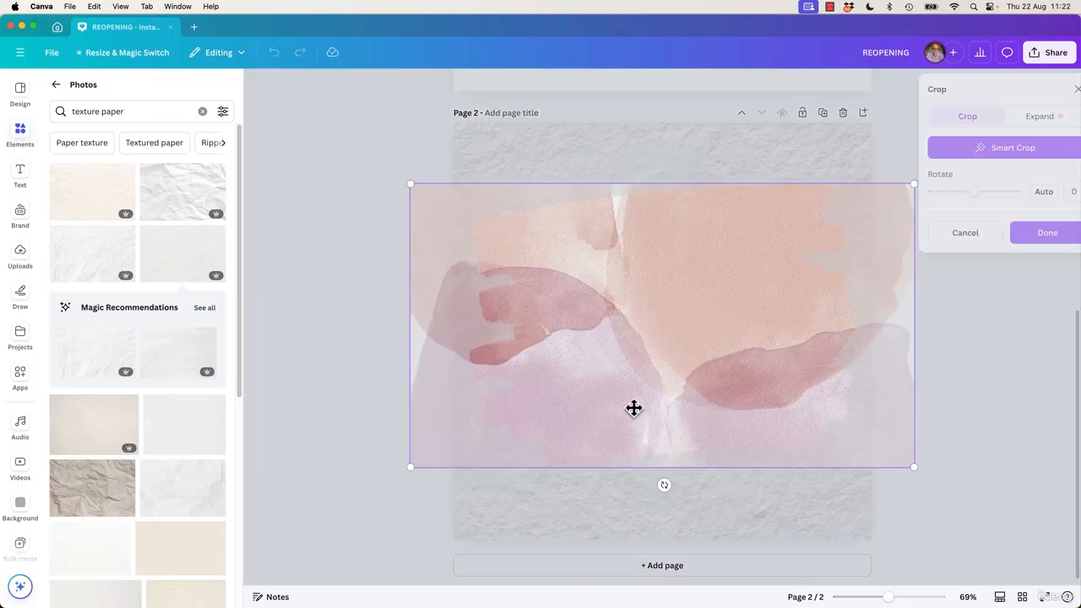
left_click(960, 243)
Check the Set image as background option for the forest photo on page 1 without applying it, and return to page 2
scroll(929, 325, "up", 3)
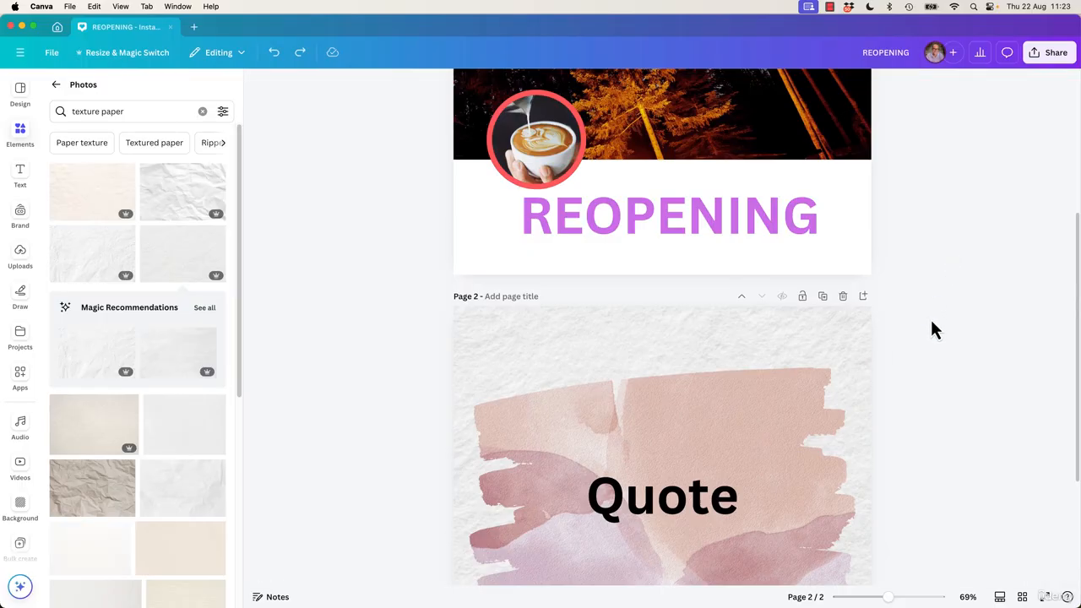
scroll(930, 320, "up", 2)
left_click(743, 270)
right_click(735, 264)
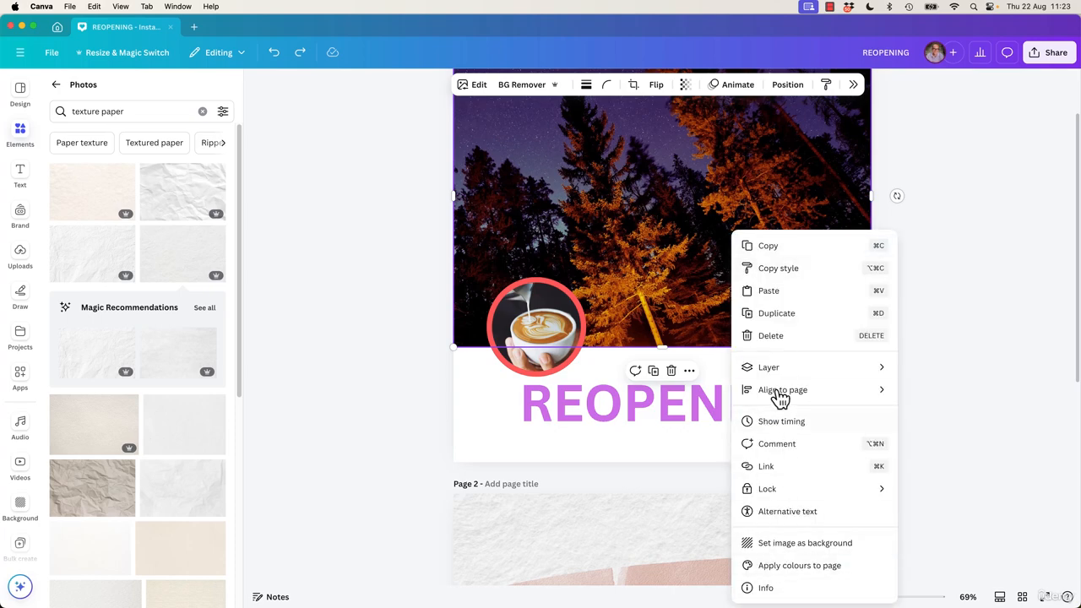
left_click(936, 403)
scroll(933, 464, "down", 2)
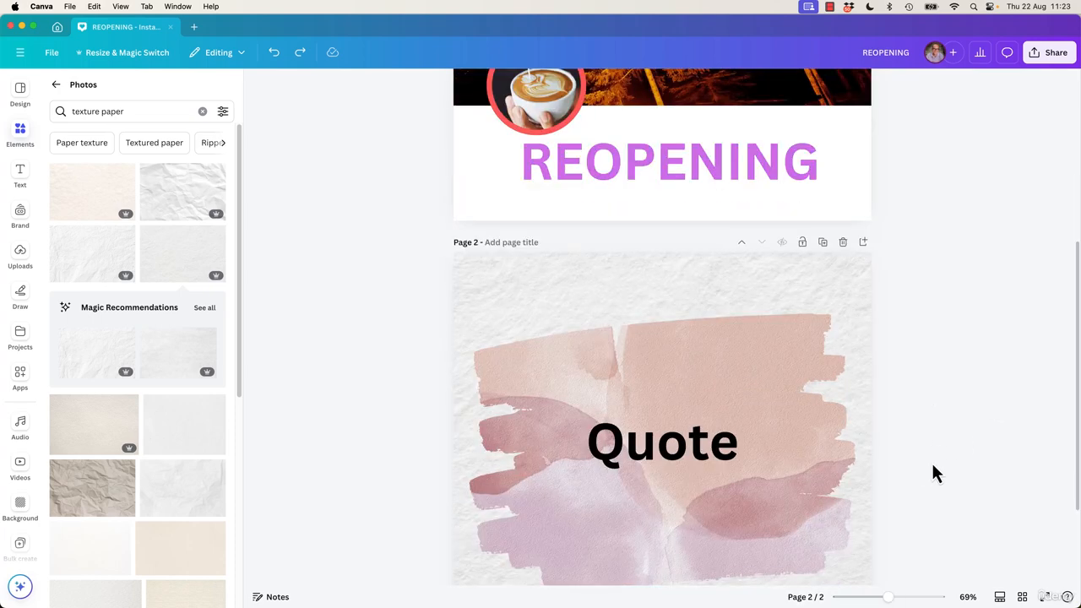
scroll(931, 461, "down", 4)
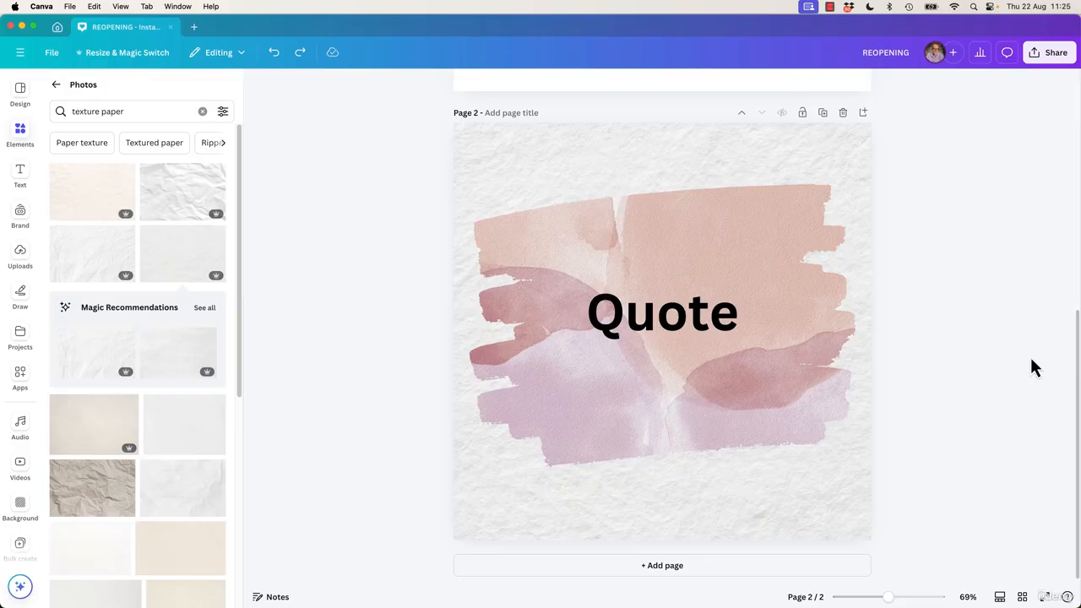
Browse back and forth between the REOPENING page and the Quote page, ending on page 1
left_click_drag(1077, 354, 1071, 140)
scroll(965, 285, "down", 5)
scroll(965, 285, "up", 5)
scroll(965, 285, "down", 5)
scroll(968, 292, "up", 5)
scroll(968, 292, "down", 5)
scroll(967, 292, "up", 5)
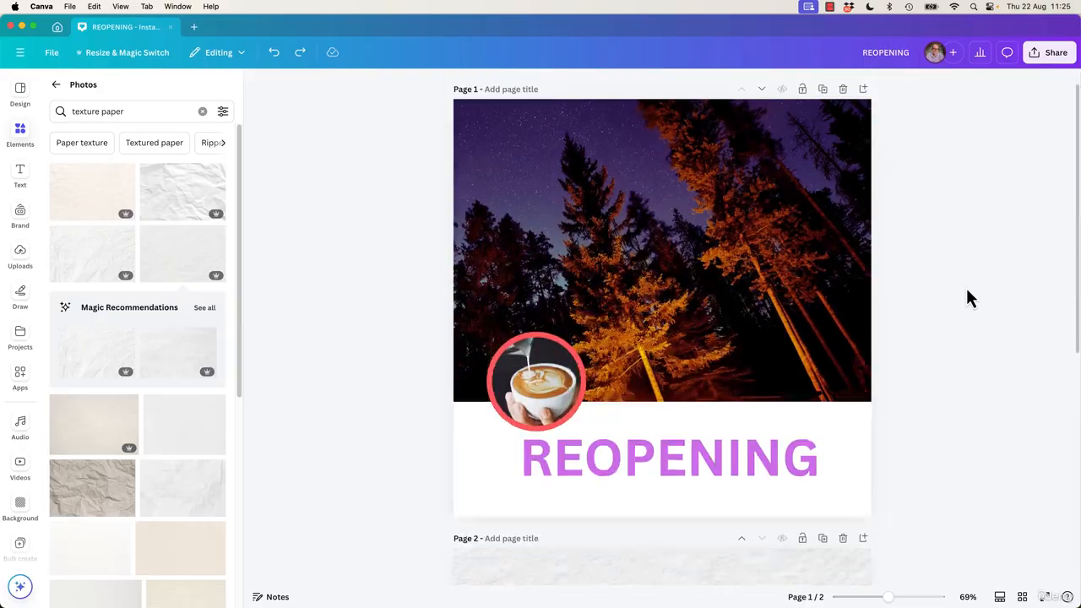
scroll(967, 292, "down", 1)
scroll(968, 297, "up", 1)
scroll(929, 342, "down", 5)
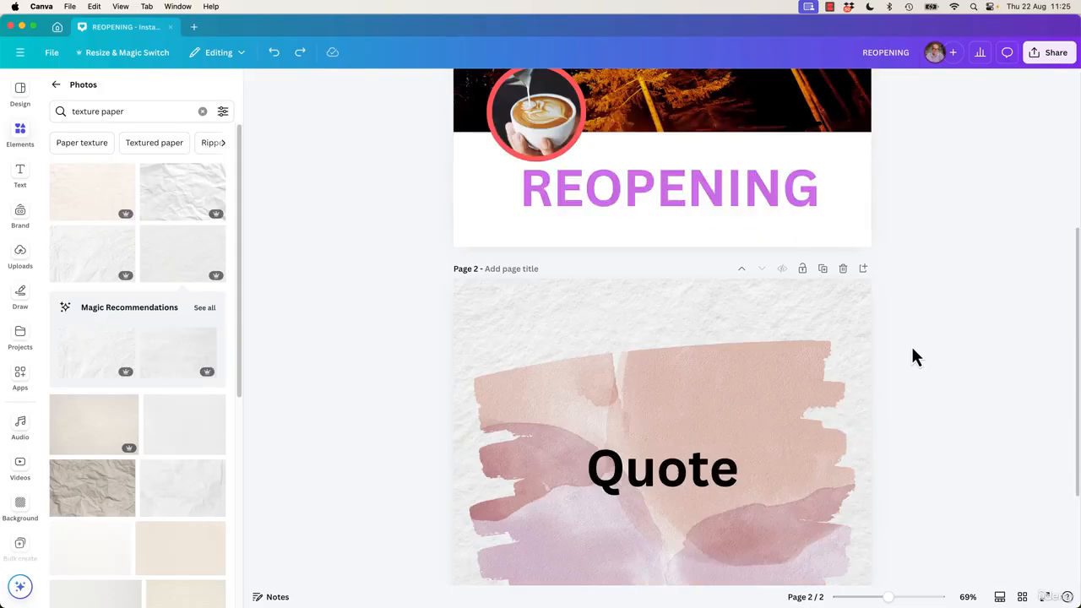
scroll(924, 323, "up", 5)
scroll(923, 320, "down", 5)
scroll(923, 321, "up", 5)
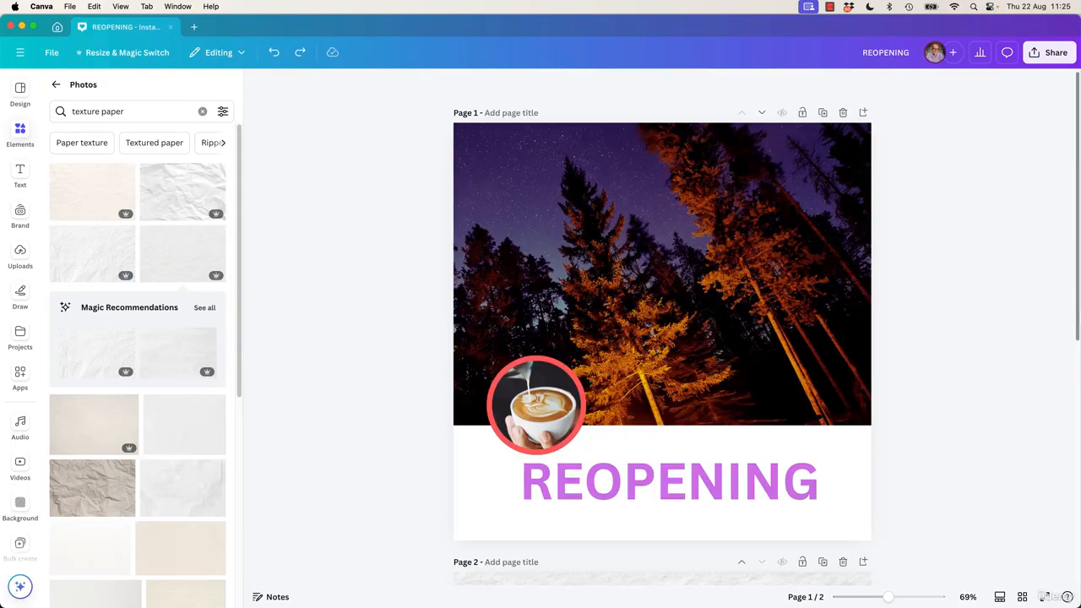
Jump directly to page 2 by its page number
left_click(812, 597)
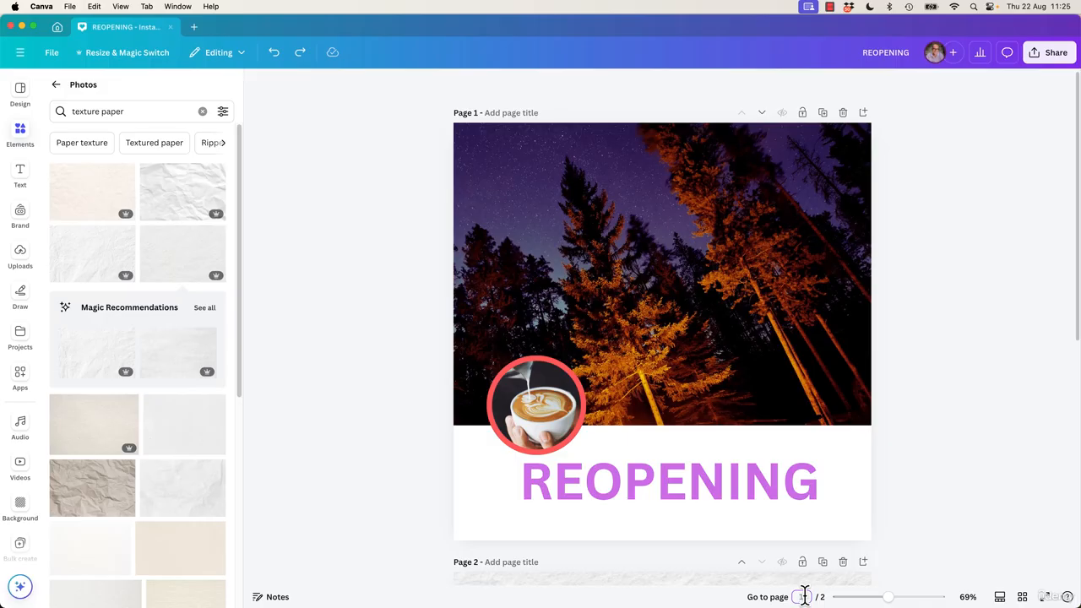
key("Return")
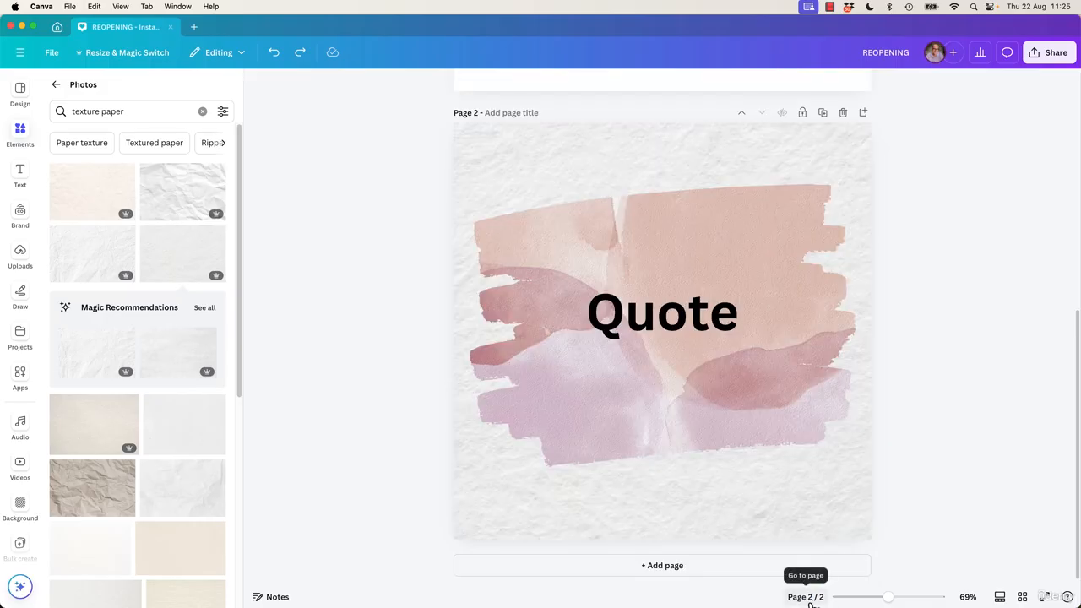
View the design at 41% zoom, and examine the forest photo and REOPENING heading on page 1 at 188%
mouse_move(887, 597)
left_mouse_down()
mouse_move(868, 596)
mouse_move(906, 597)
mouse_move(874, 597)
left_mouse_up()
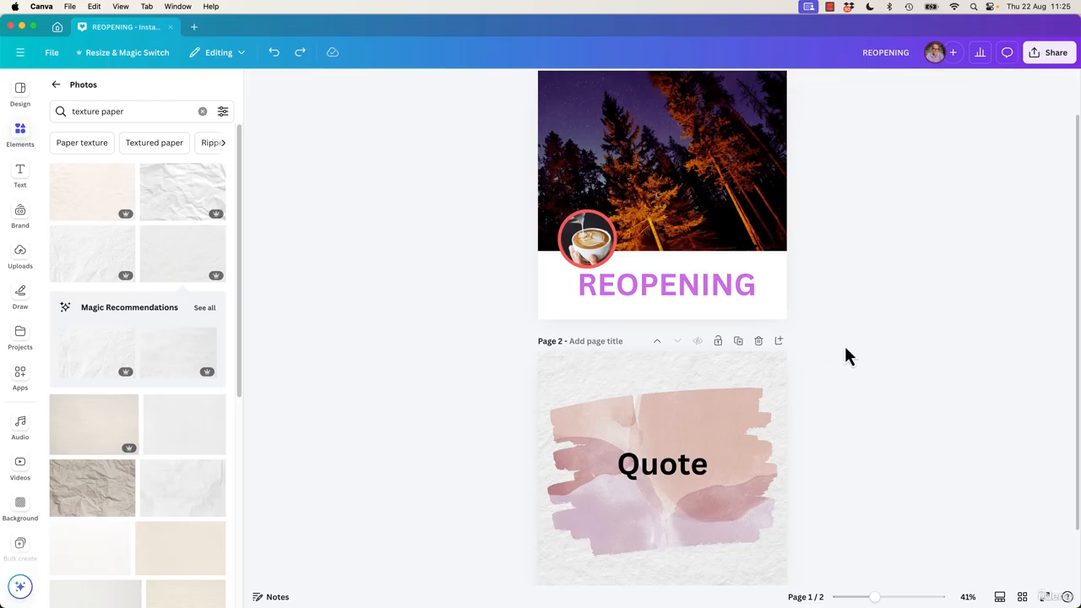
left_click_drag(875, 597, 912, 597)
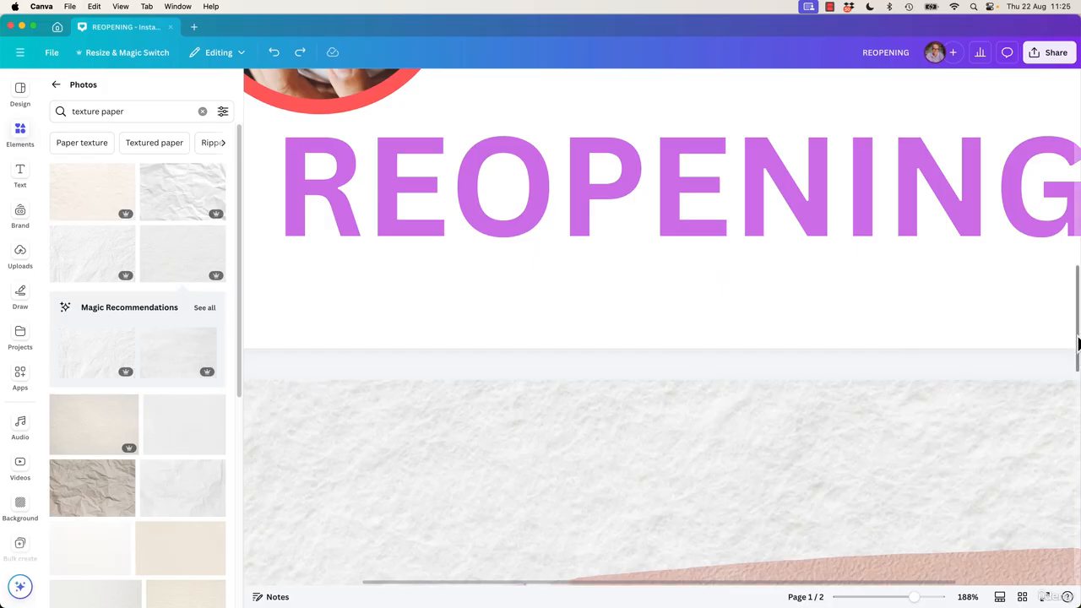
scroll(1077, 344, "up", 5)
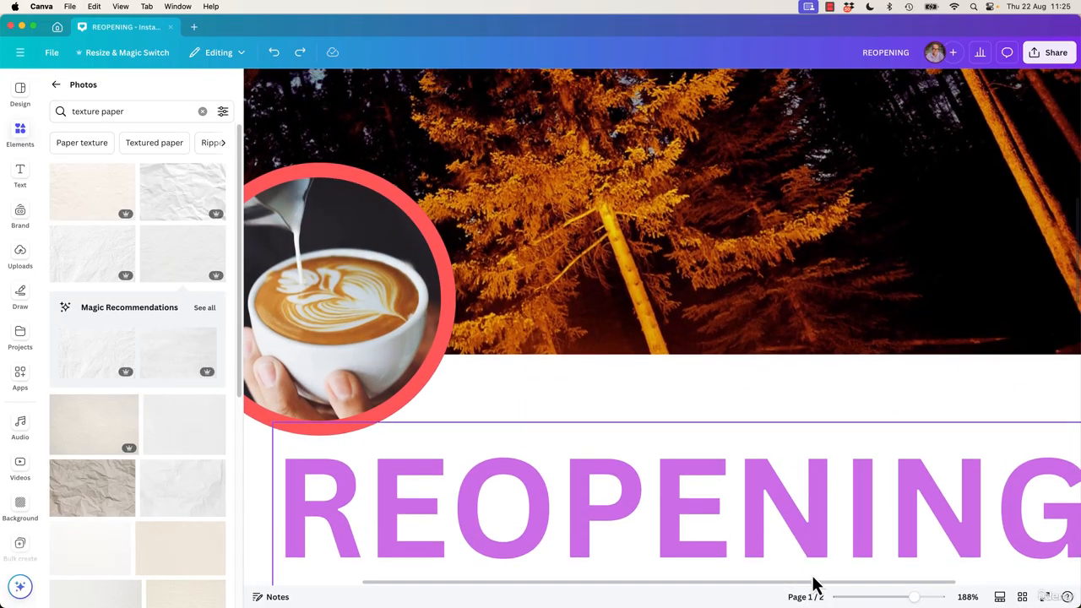
scroll(815, 594, "right", 3)
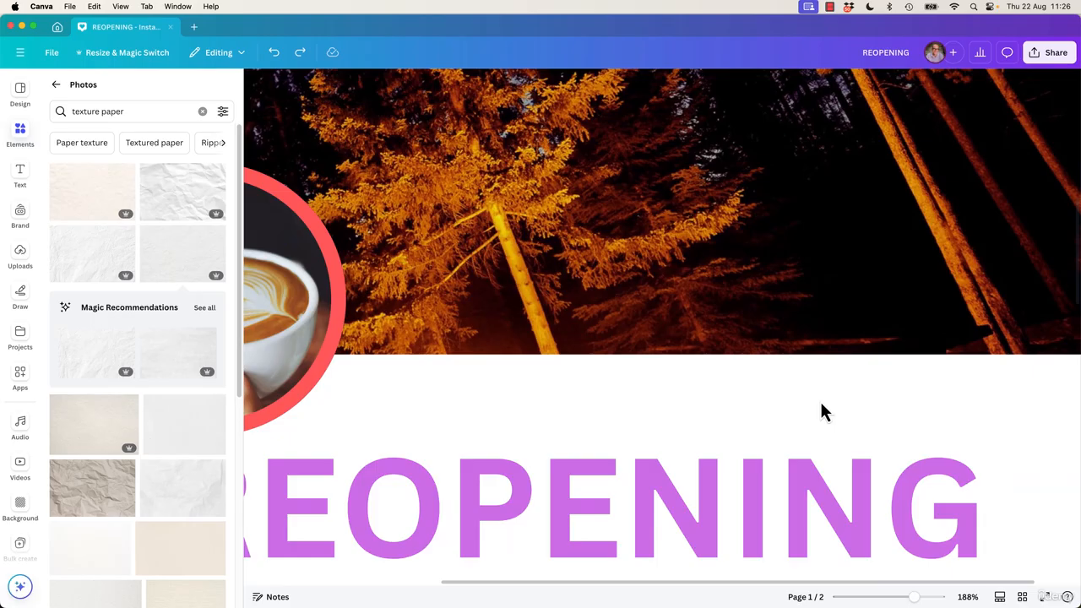
scroll(819, 411, "down", 3)
scroll(820, 403, "up", 3)
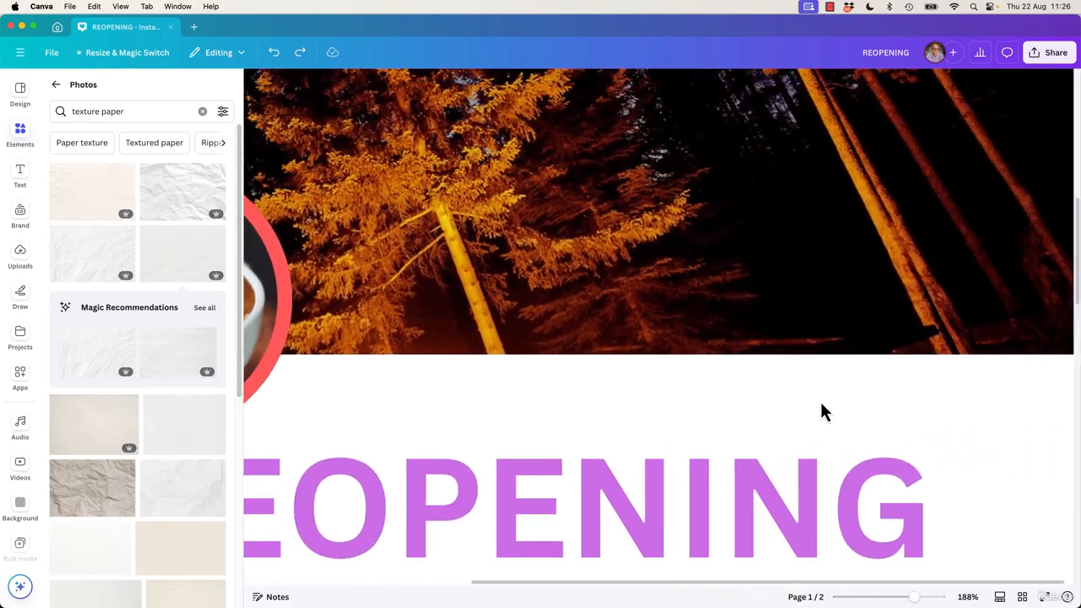
scroll(820, 399, "down", 1)
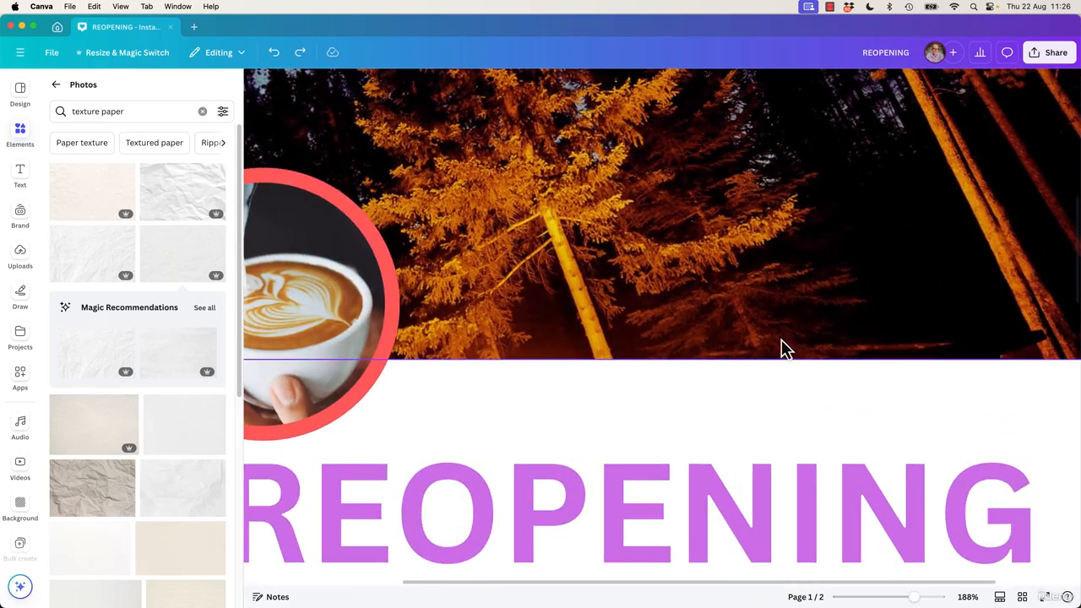
left_click(766, 367)
scroll(768, 368, "down", 1)
scroll(768, 368, "up", 1)
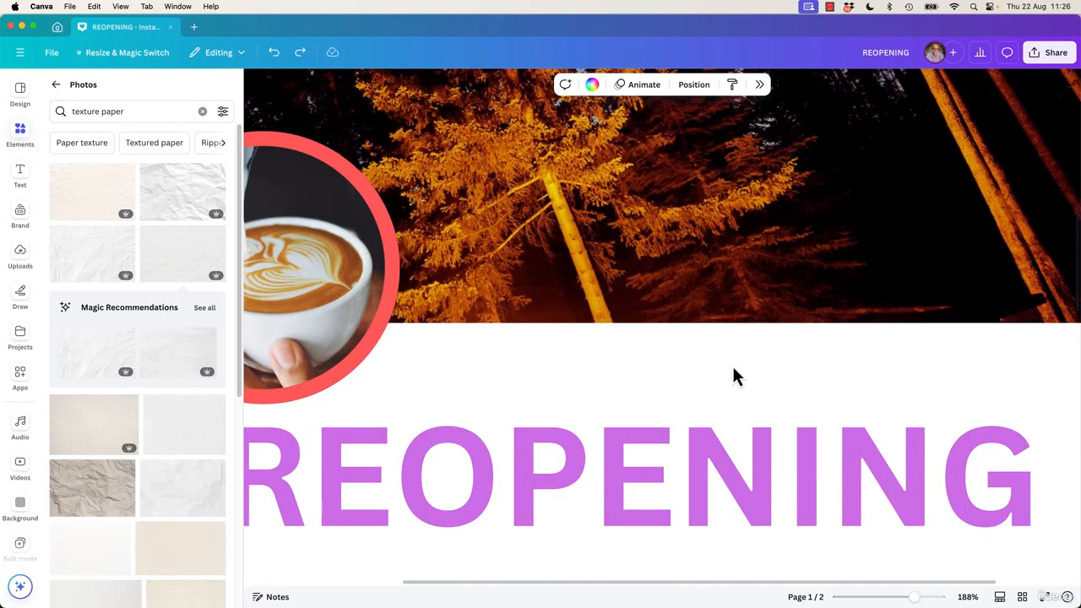
left_click(702, 312)
left_click_drag(702, 311, 585, 299)
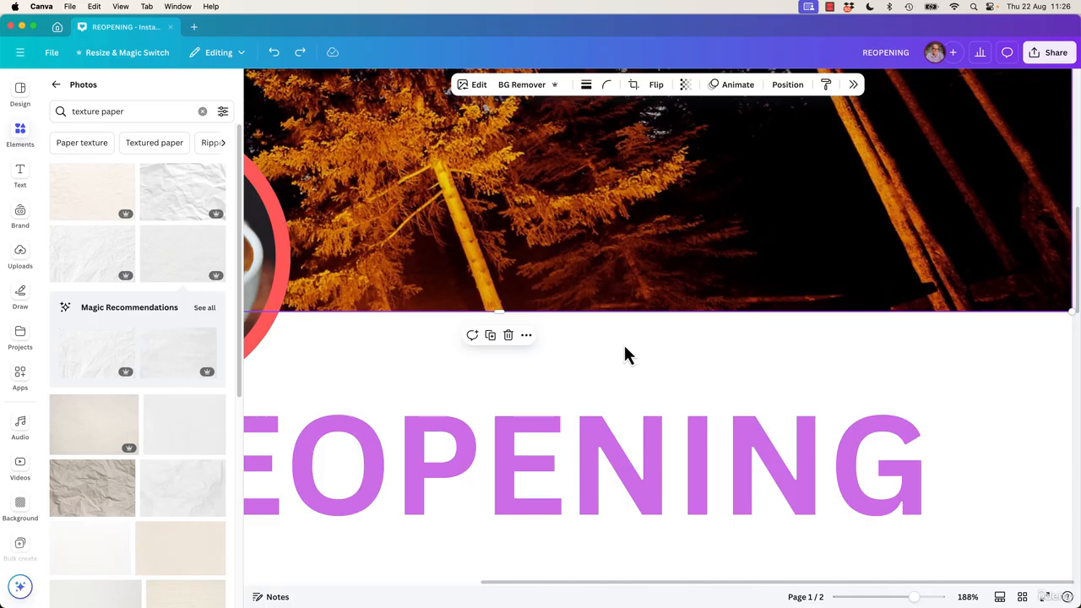
Compare the Fit, Fill and 100% zoom settings on page 1 and return to Fit
left_click(969, 597)
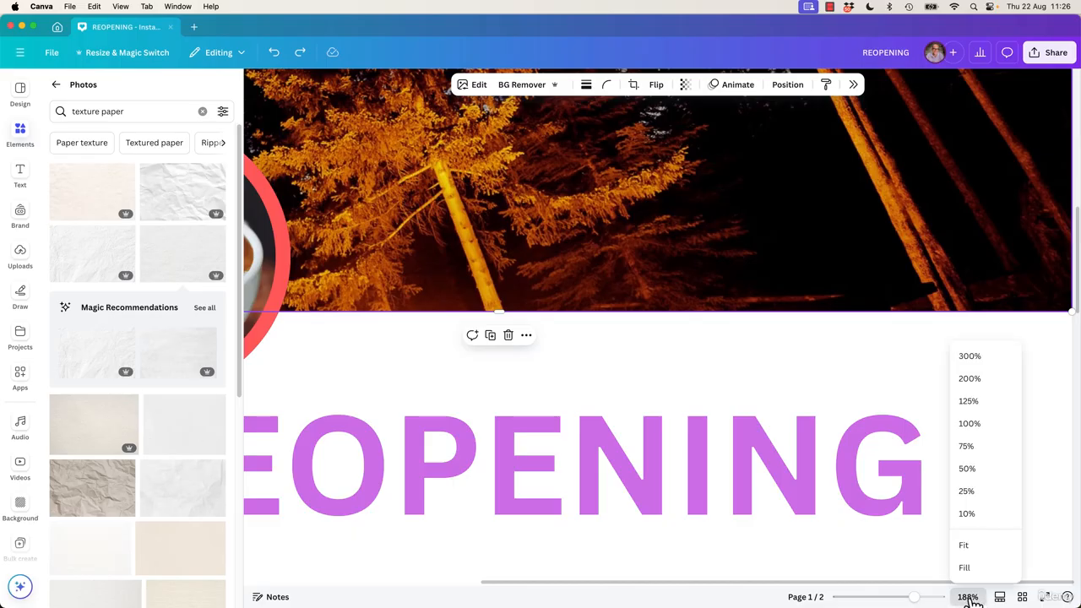
left_click(966, 549)
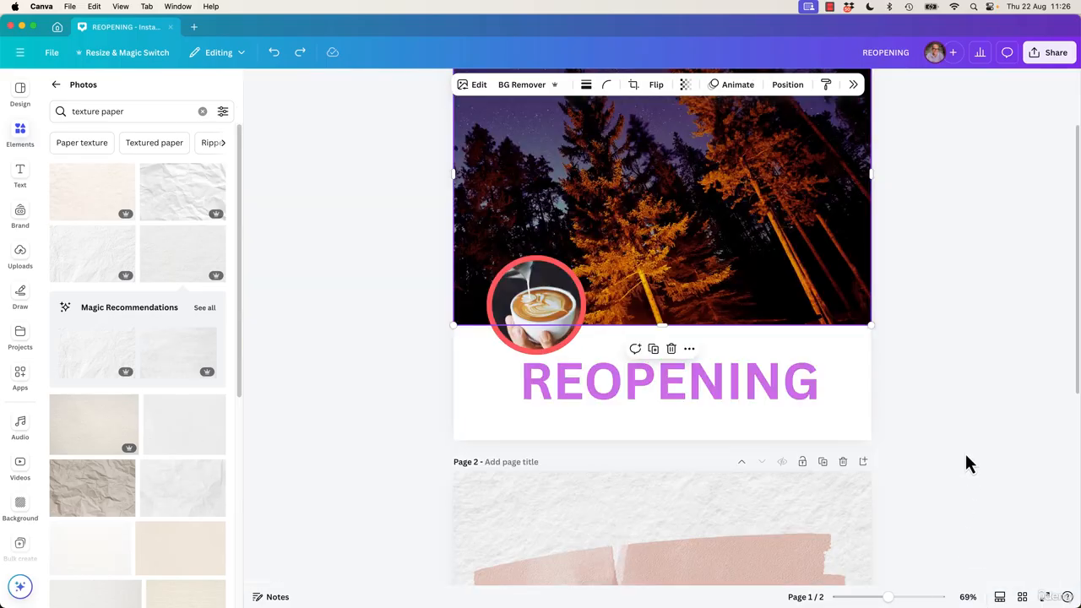
left_click(968, 599)
left_click(974, 571)
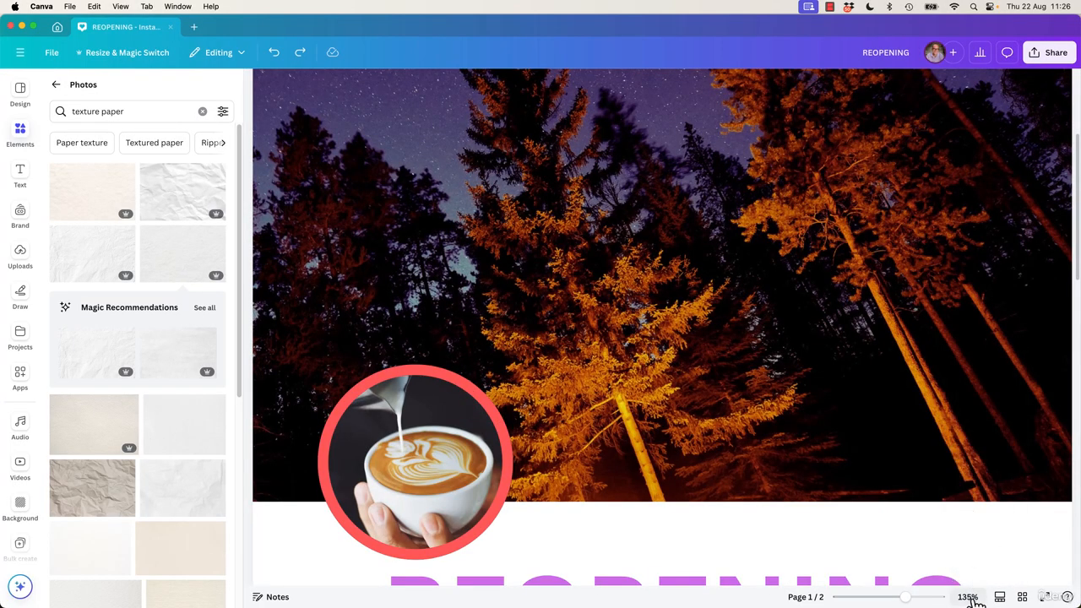
left_click(967, 597)
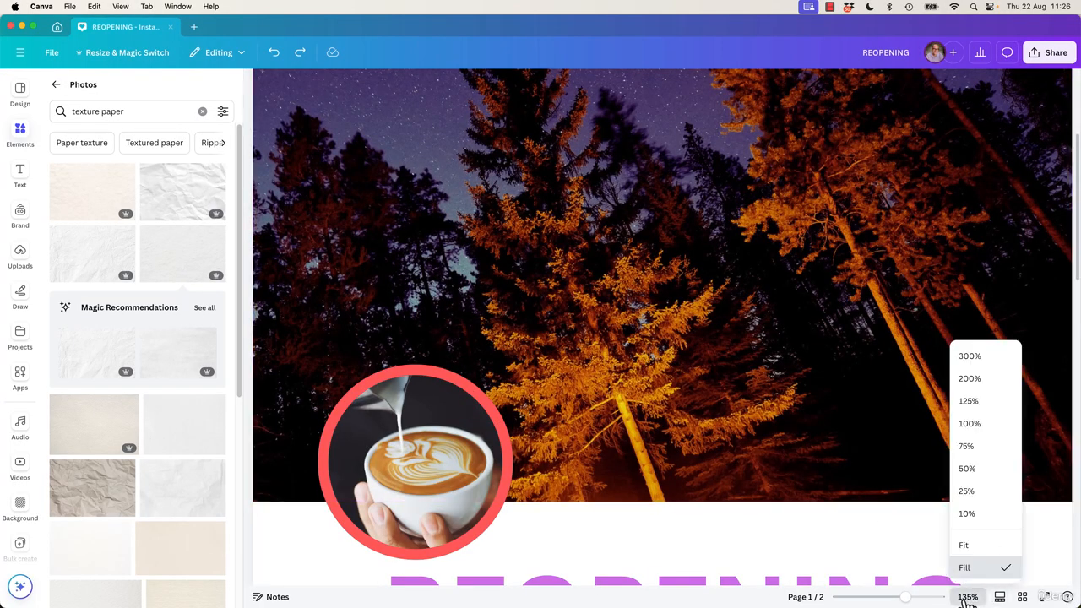
left_click(970, 426)
left_click(967, 597)
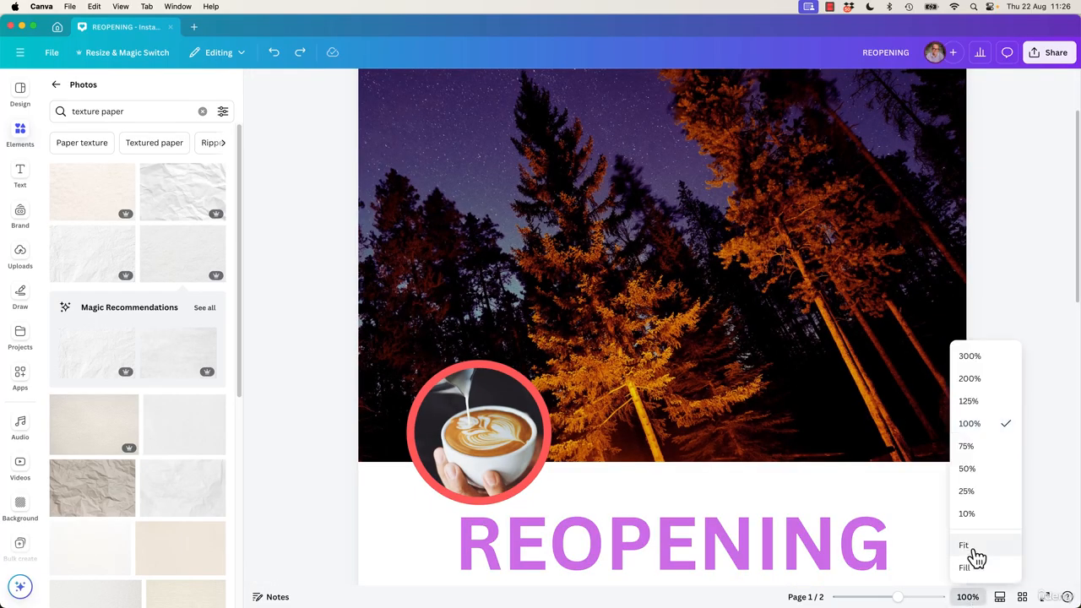
left_click(973, 557)
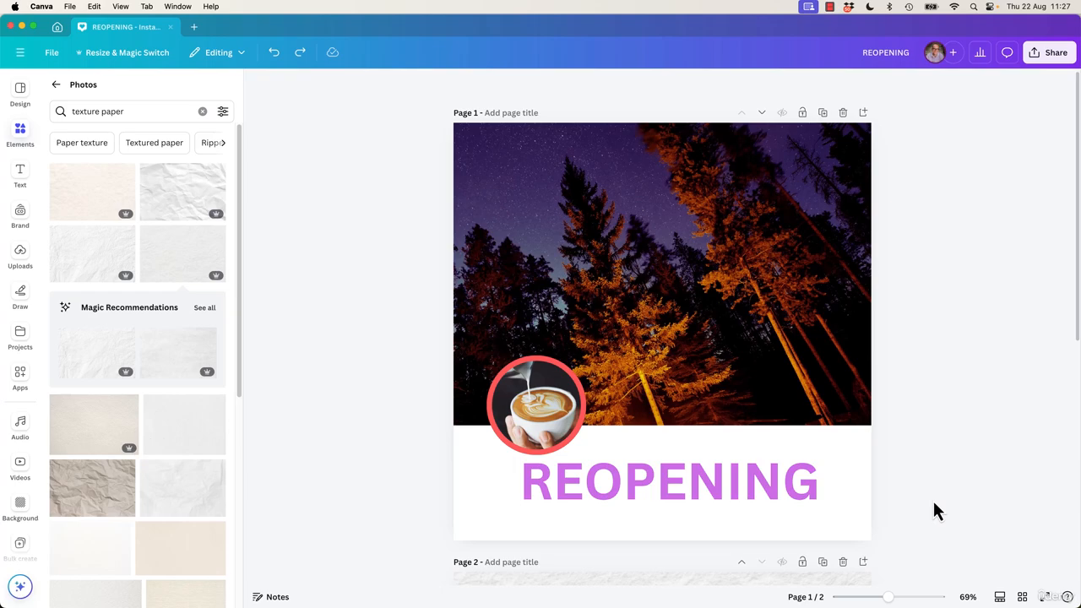
Enlarge page 1 in stages beyond 135% and return it to the fitted zoom, twice
key("super+plus")
key("super+plus")
key("super+plus")
key("super+plus")
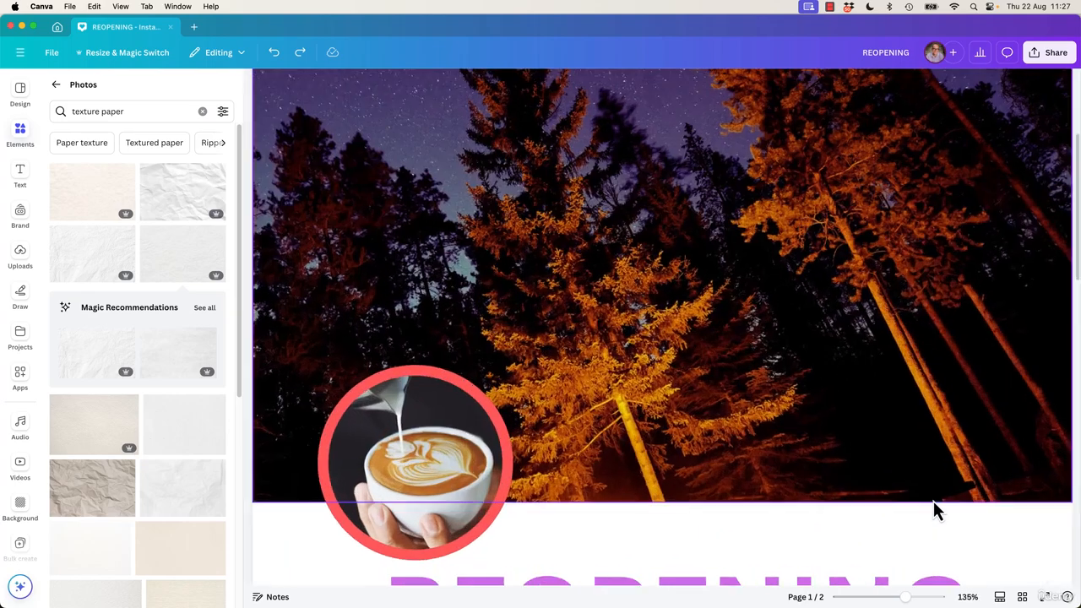
key("super+plus")
key("super+0")
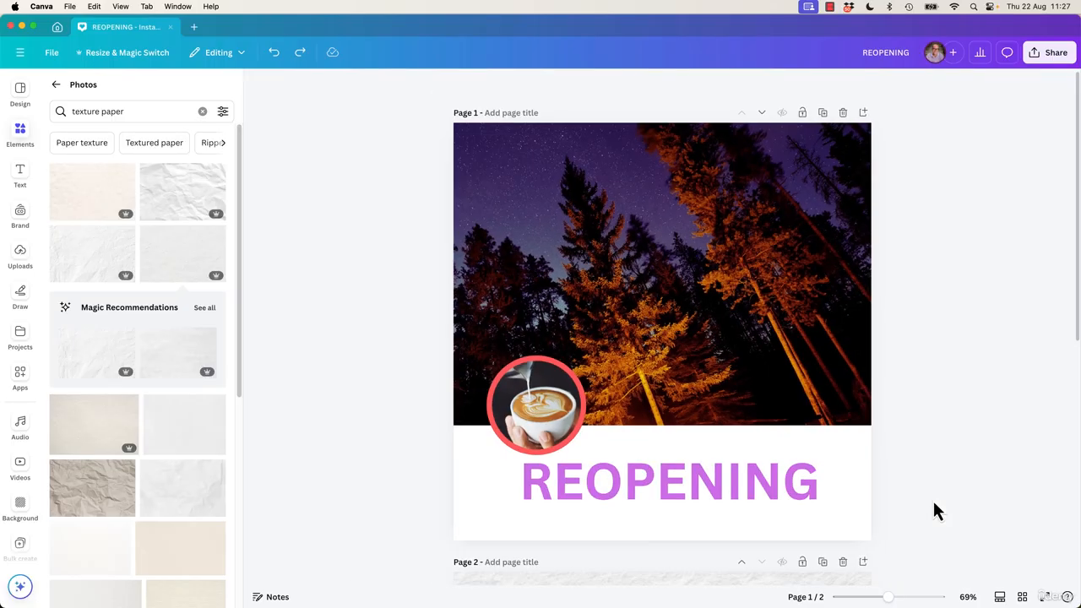
key("super+plus")
key("super+plus")
key("super+0")
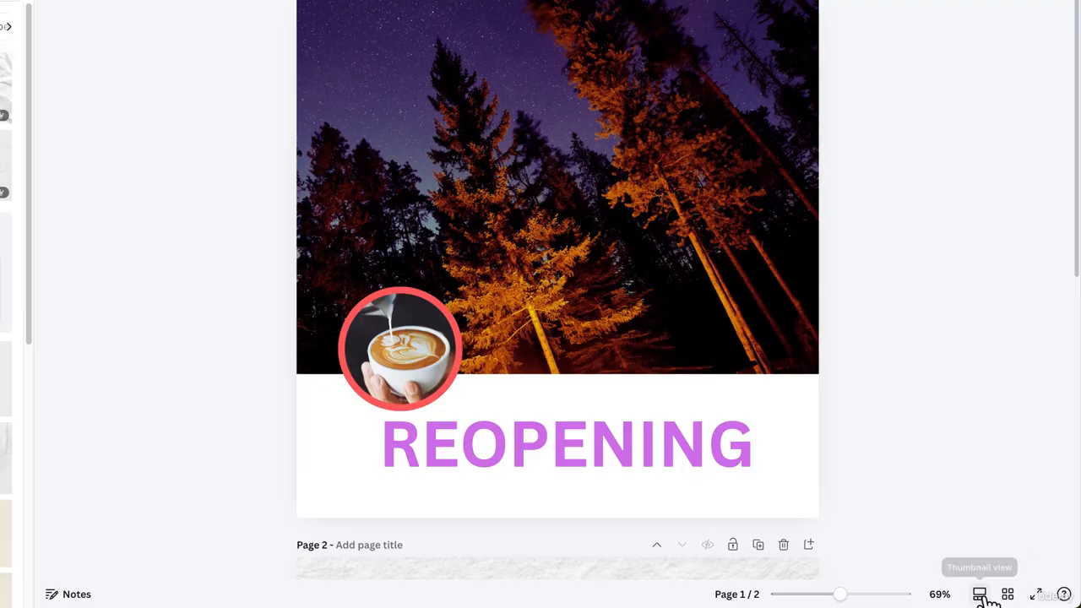
Show the pages as thumbnails, switch between the REOPENING and Quote pages, and return to the scrolling page view on page 2
left_click(979, 595)
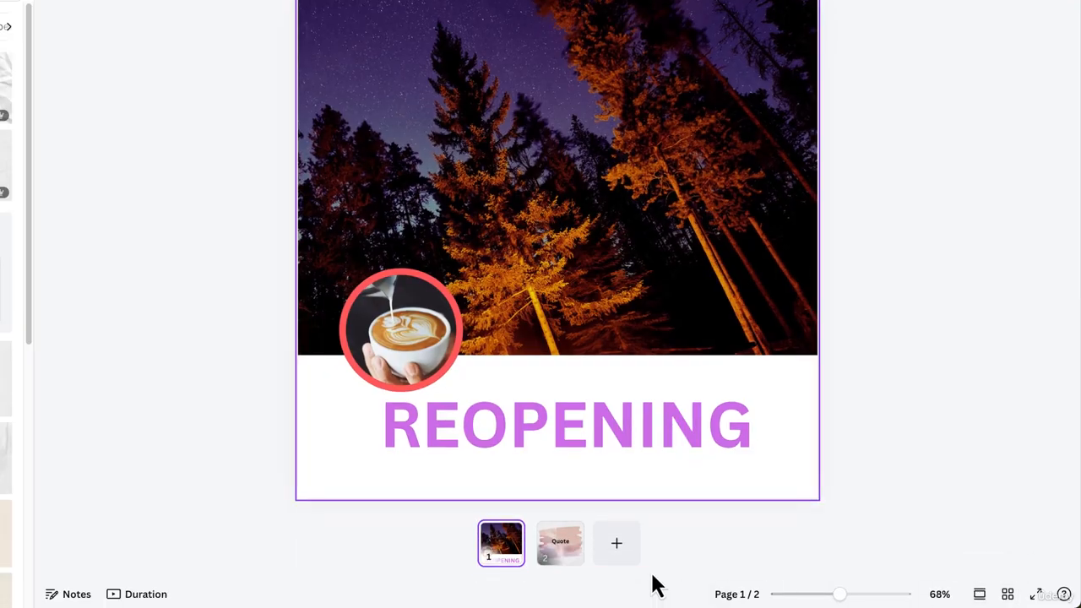
left_click(563, 549)
left_click(502, 549)
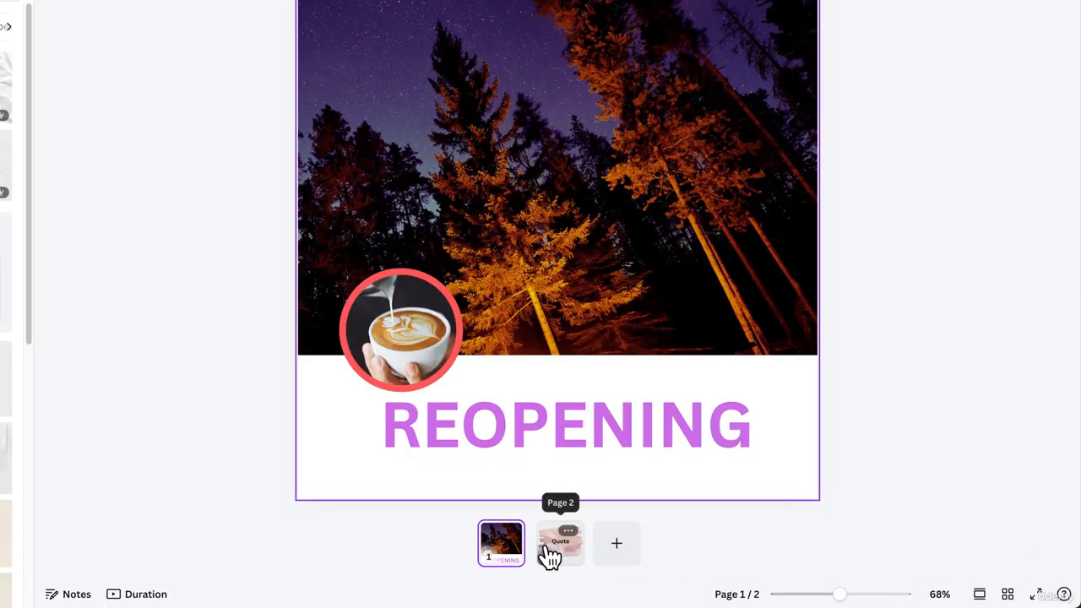
left_click(550, 553)
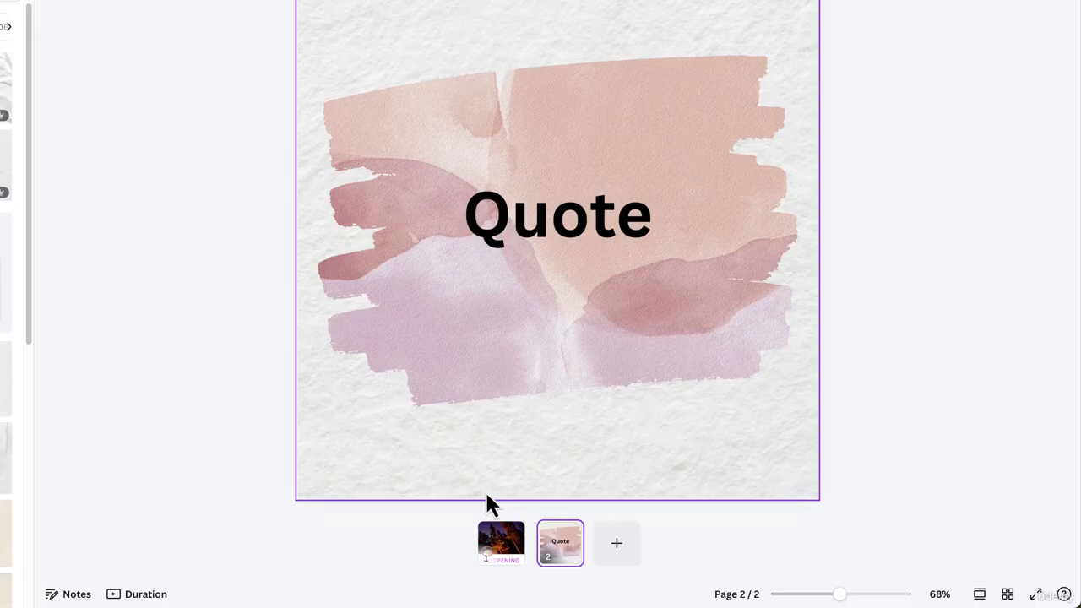
left_click(511, 549)
left_click(560, 549)
left_click(979, 595)
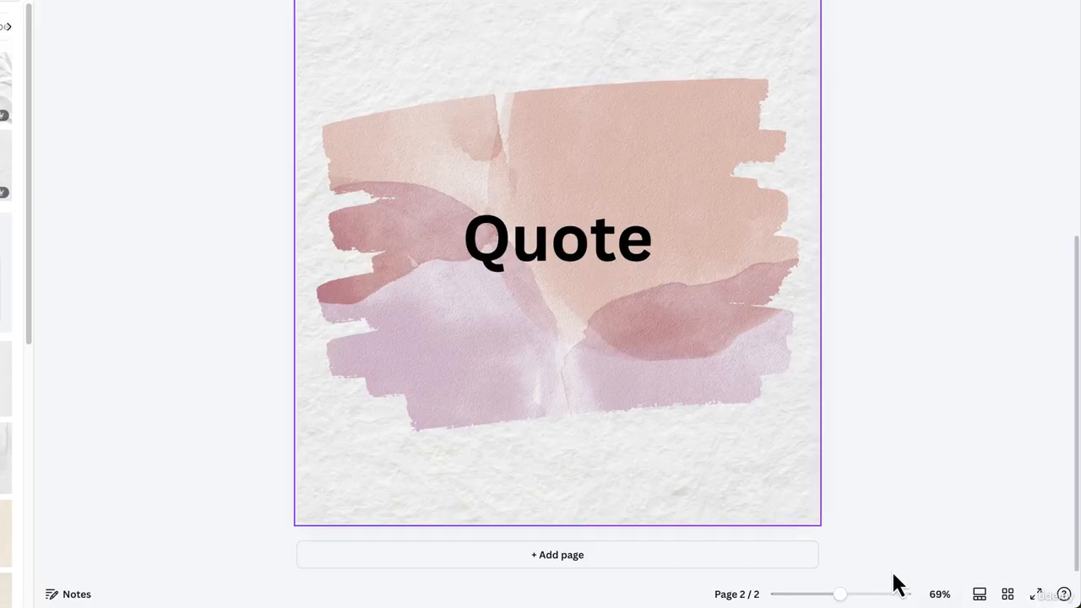
Look over both pages in the scrolling view, and open the REOPENING page from the grid view
scroll(933, 506, "up", 4)
scroll(933, 507, "down", 2)
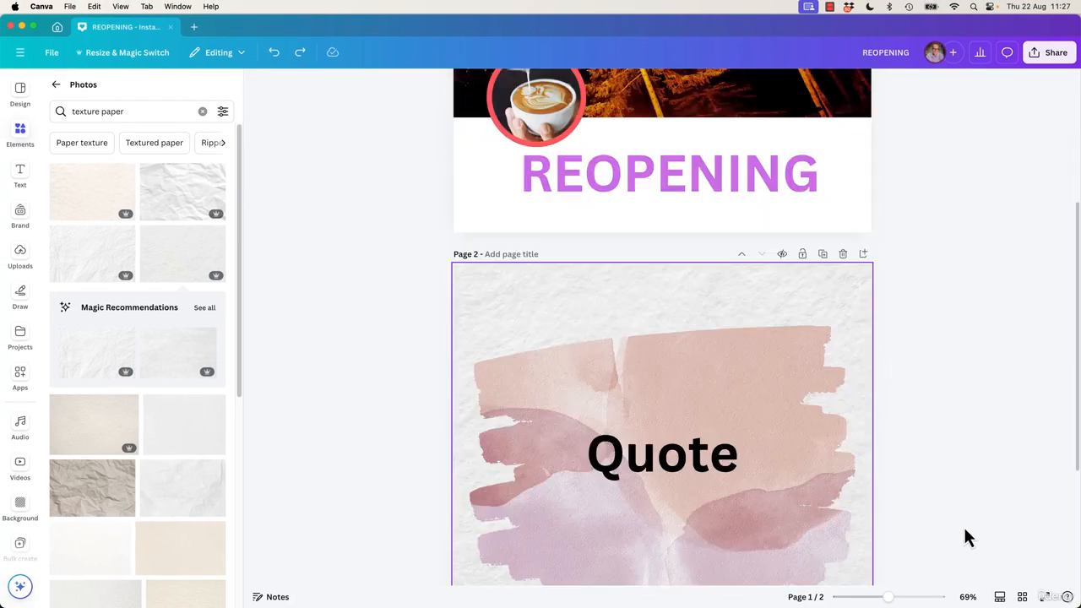
scroll(967, 538, "down", 2)
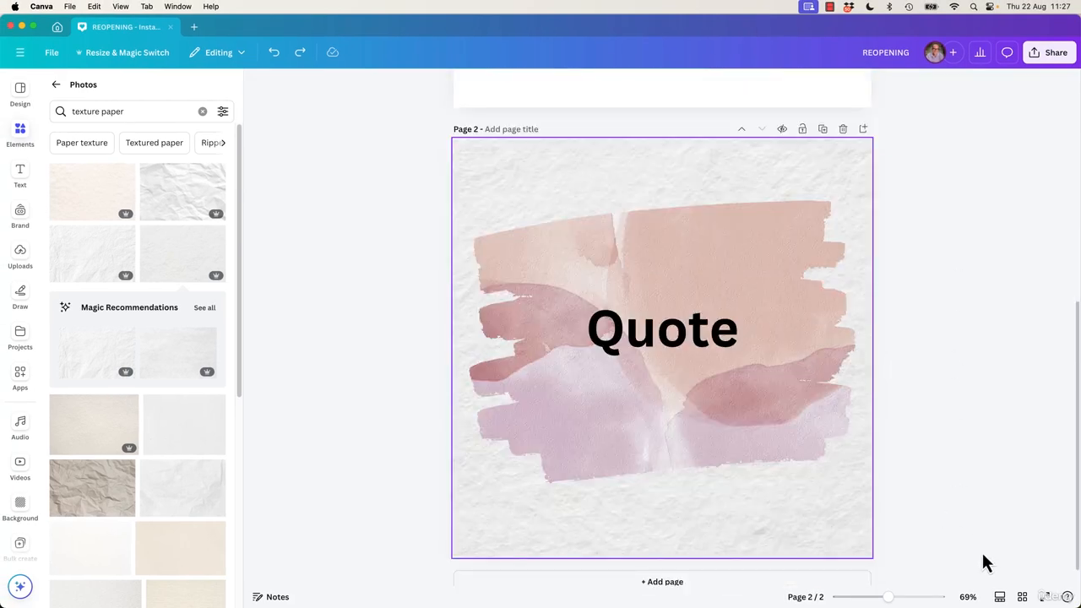
left_click(1021, 596)
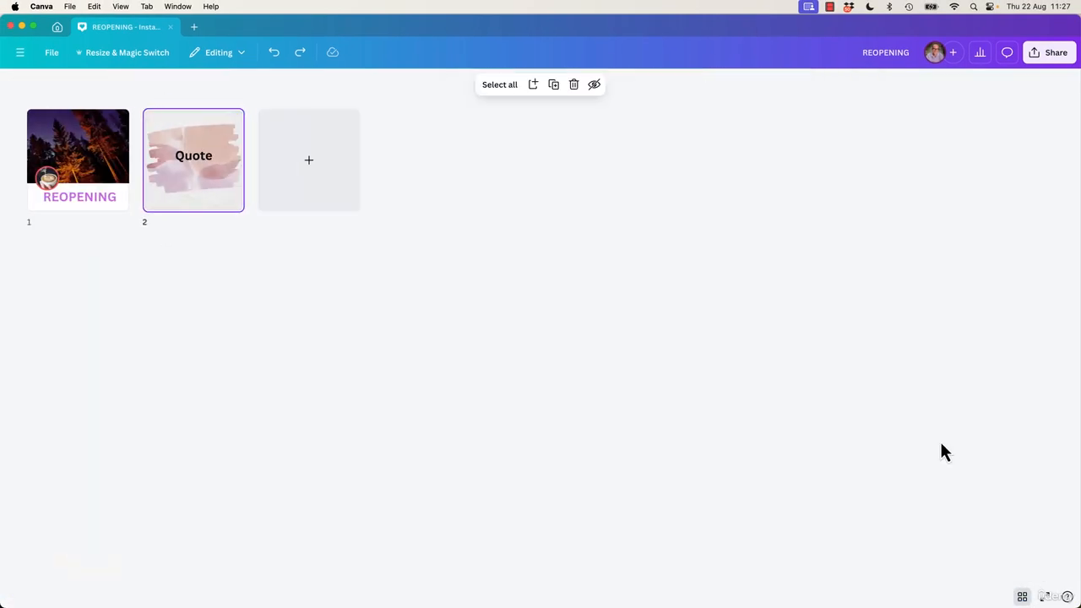
double_click(102, 169)
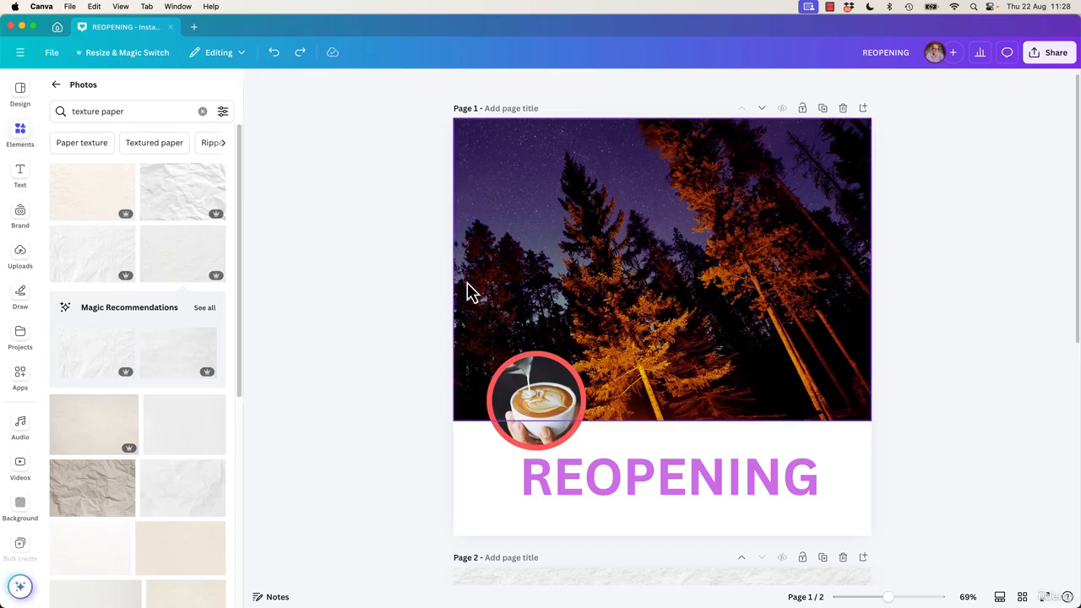
Move the Quote page ahead of the REOPENING page in grid view, and put it back in second place
left_click(1021, 597)
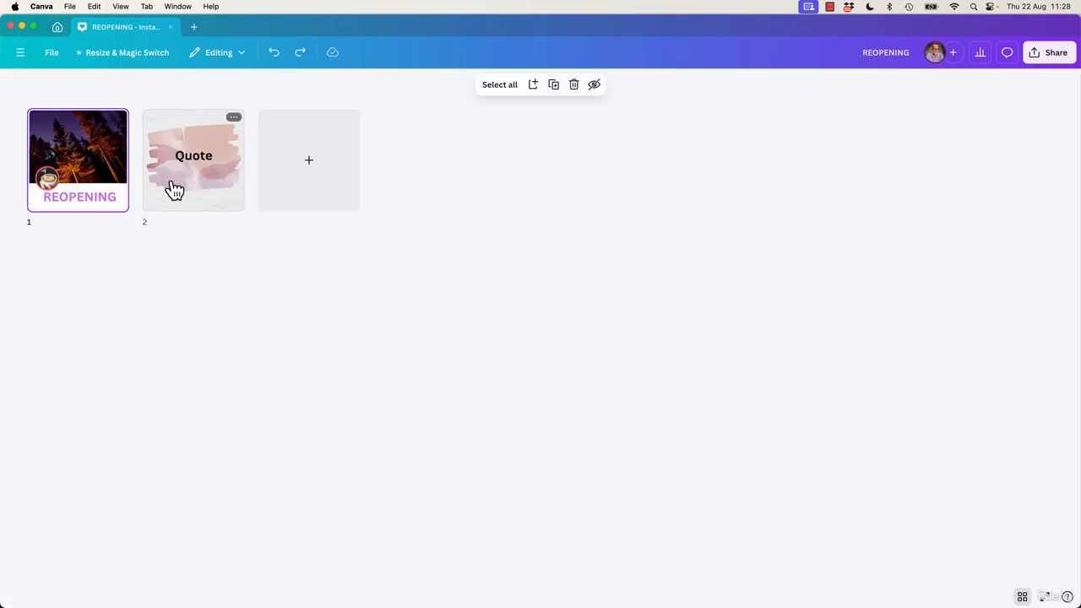
left_click_drag(174, 188, 49, 196)
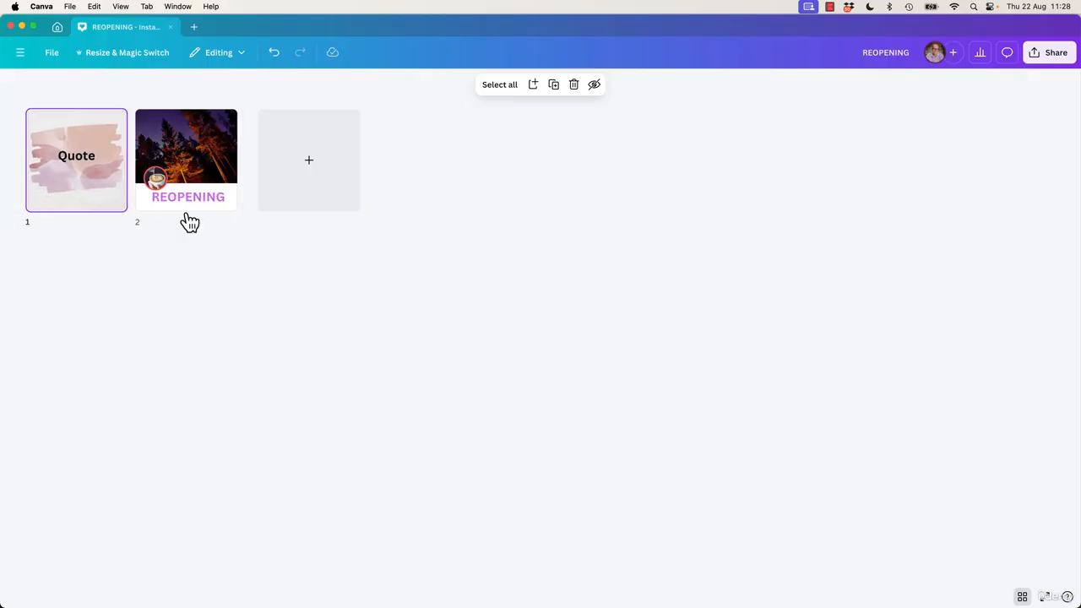
mouse_move(178, 161)
left_mouse_down()
mouse_move(59, 157)
mouse_move(197, 261)
left_mouse_up()
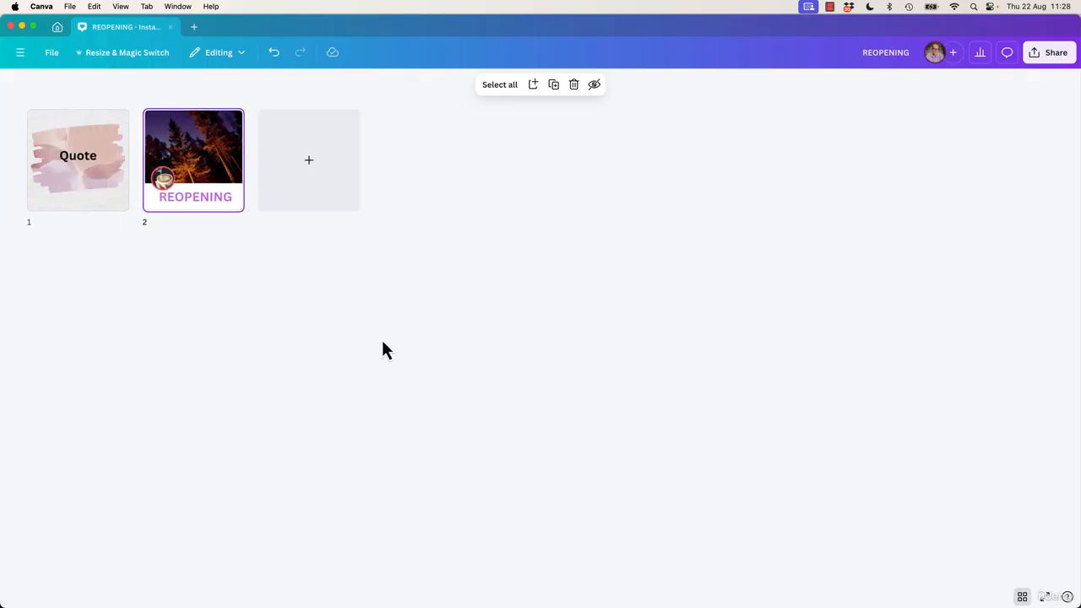
left_click_drag(88, 166, 283, 167)
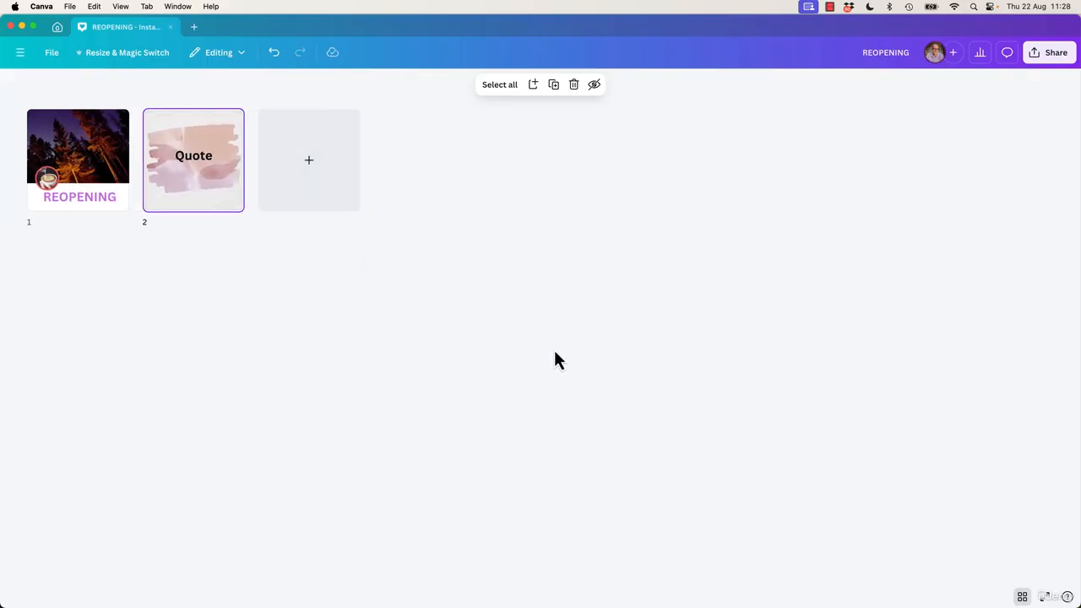
left_click(1021, 596)
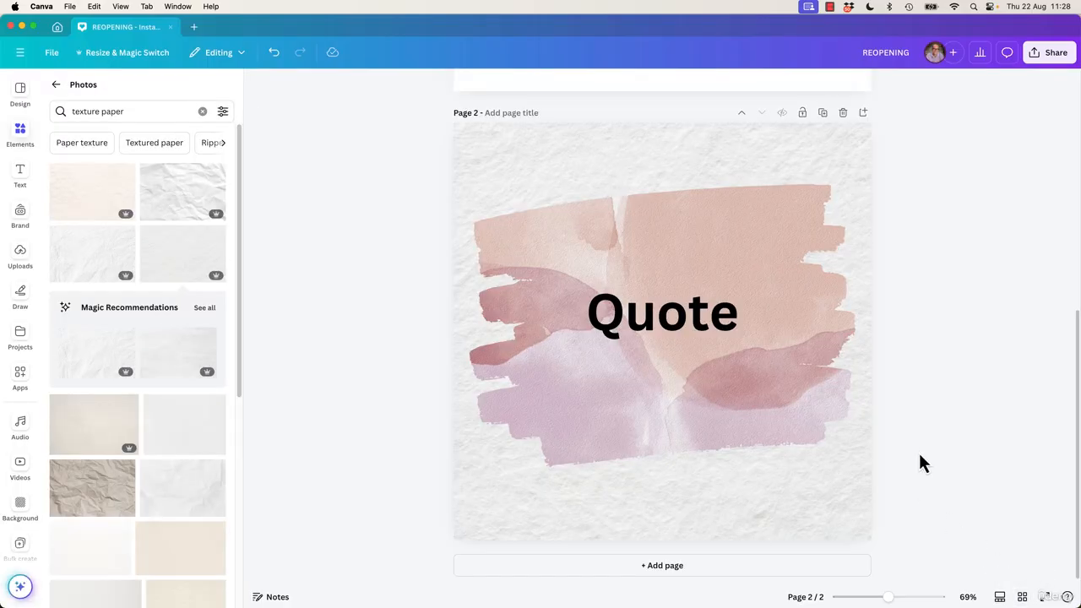